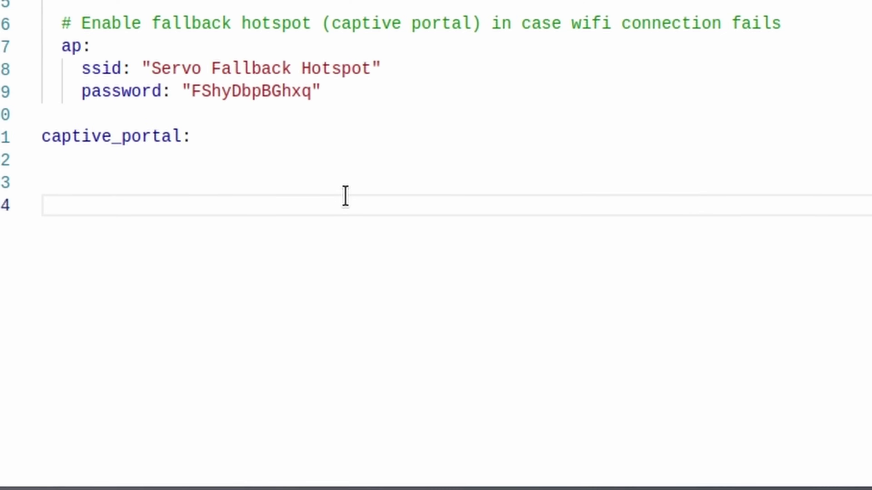
Add an output section with a platform entry below captive_portal
text(ou)
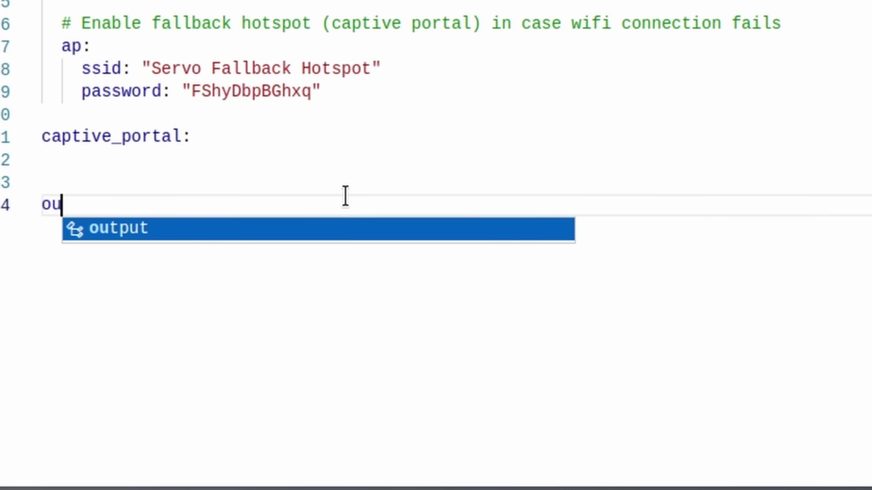
key(Return)
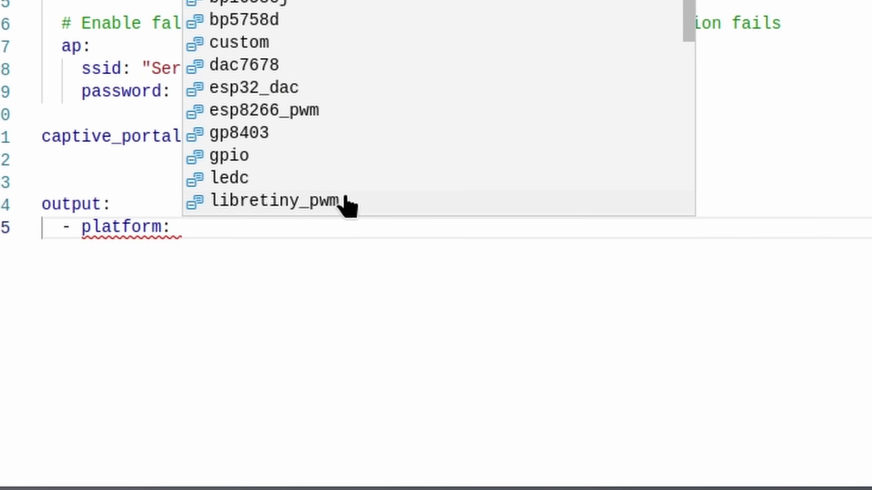
text(led)
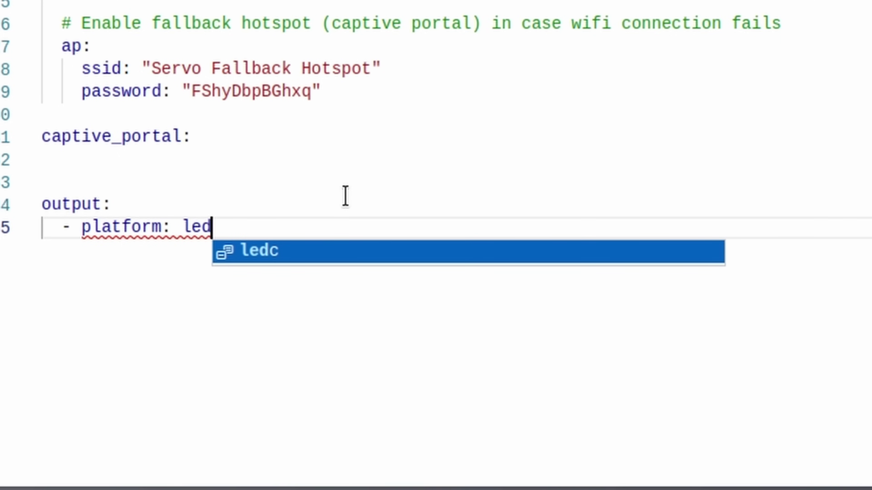
key(BackSpace)
key(BackSpace)
key(BackSpace)
text(e)
key(BackSpace)
text(esp)
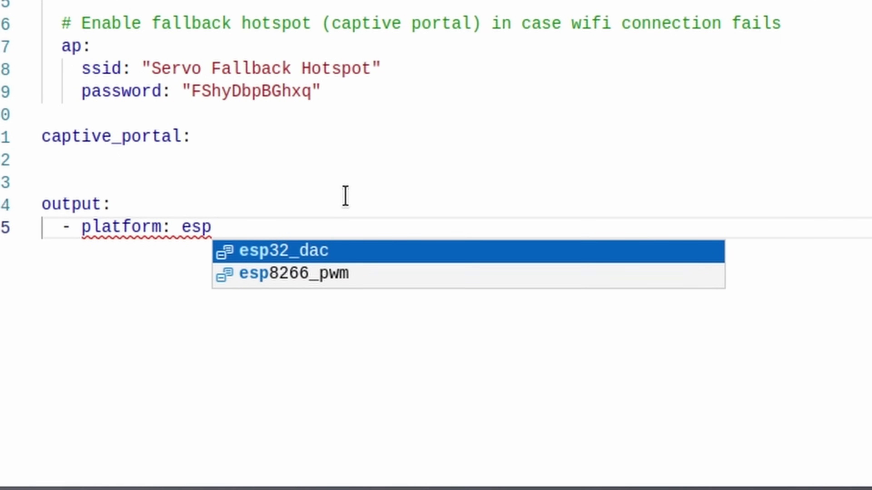
key(Down)
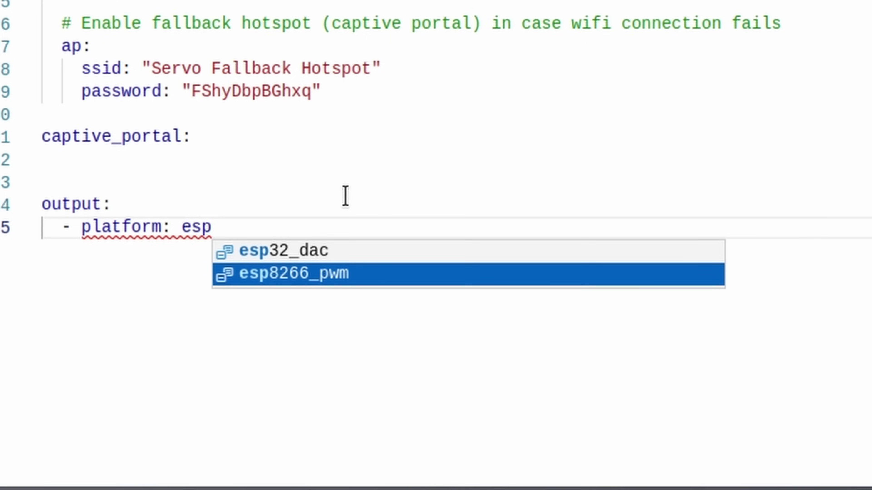
key(BackSpace)
key(BackSpace)
key(BackSpace)
Set the output's platform to ledc and its pin to GPIO21
text(led)
key(Return)
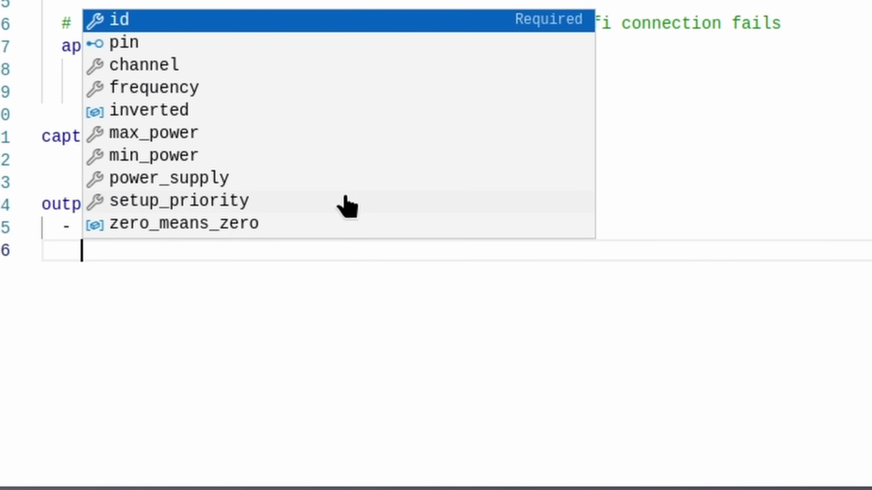
key(Escape)
text(pi)
key(Return)
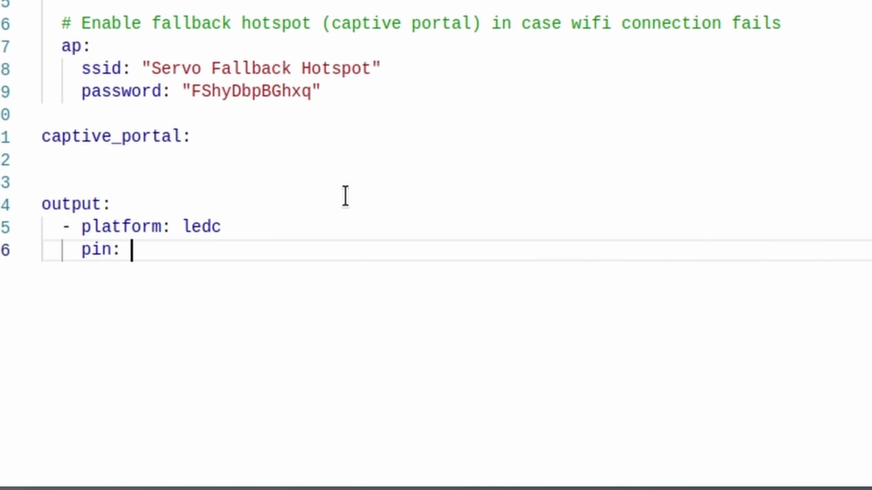
text(GPIO21)
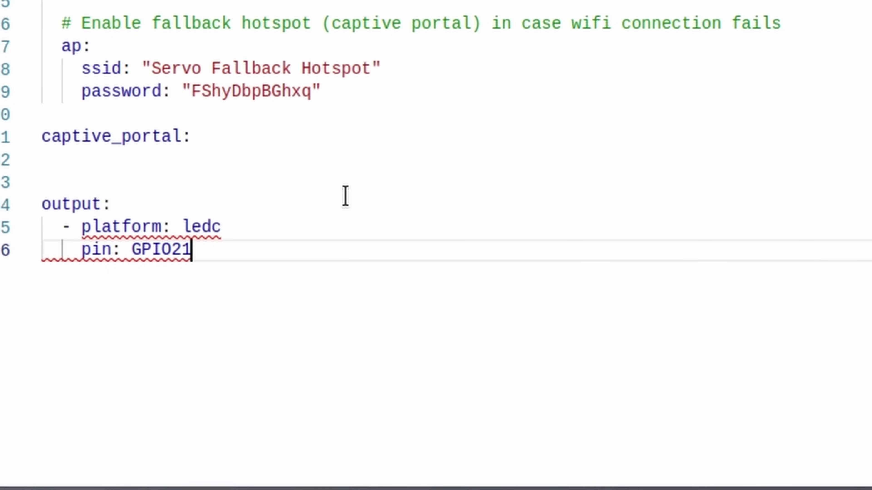
Give the ledc output the id salida_servo
key(Return)
text(id)
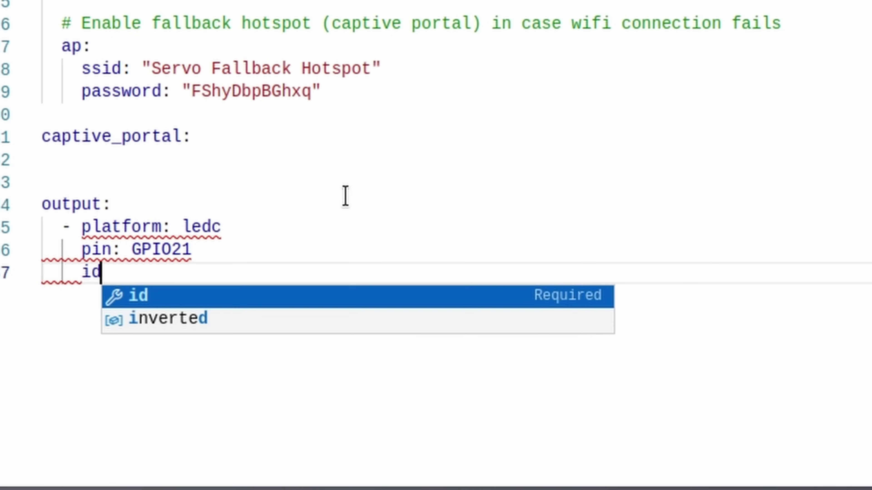
key(Return)
text(salida)
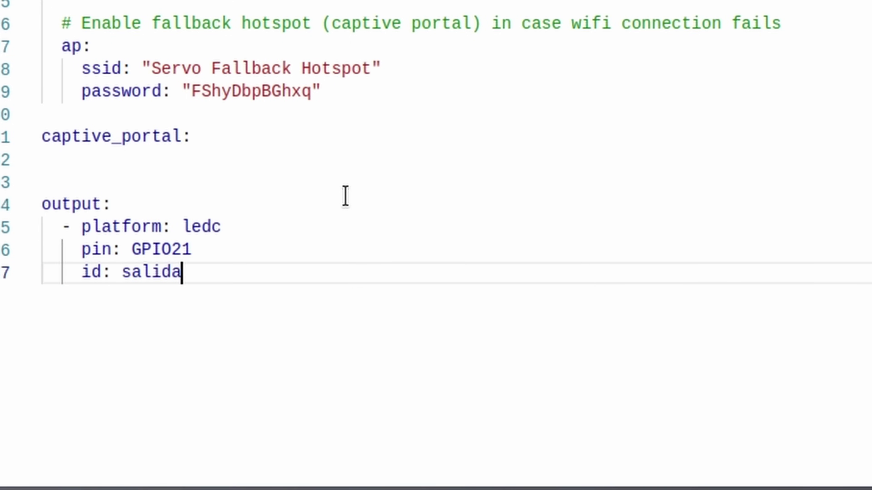
text(_se)
key(BackSpace)
key(BackSpace)
text(_servo)
key(Return)
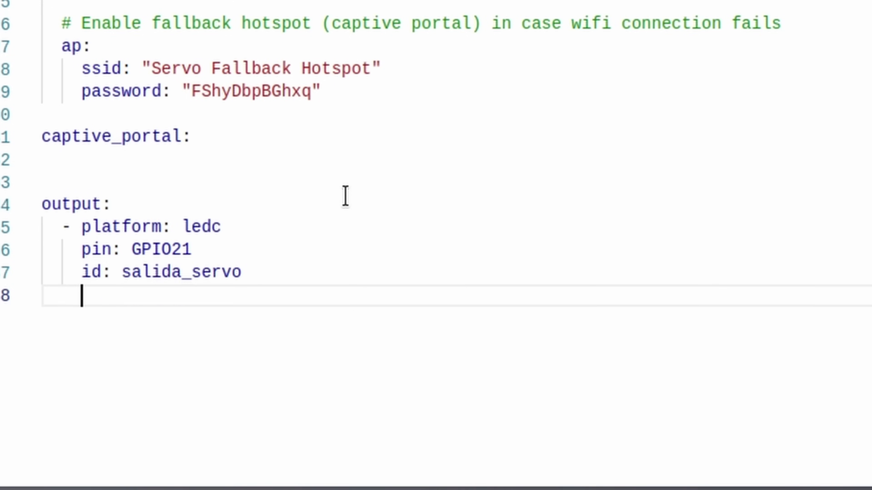
Set the ledc output's frequency to 50 hz
text(fre)
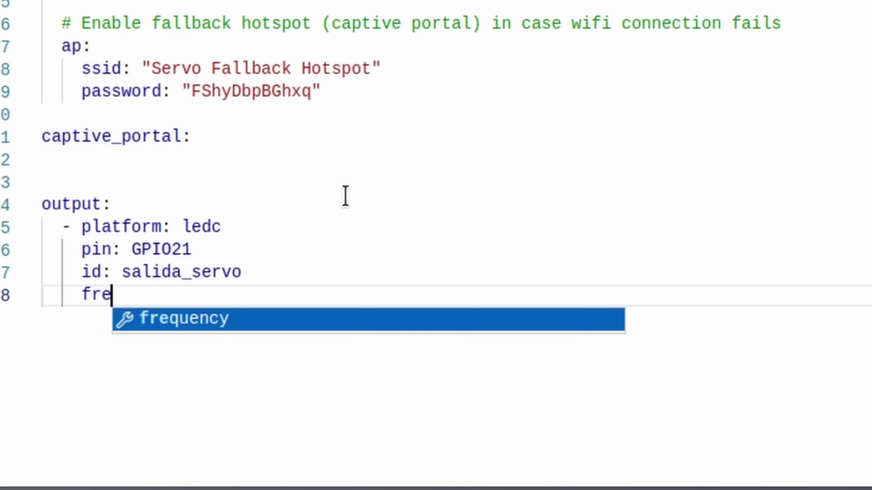
key(Return)
text(50 )
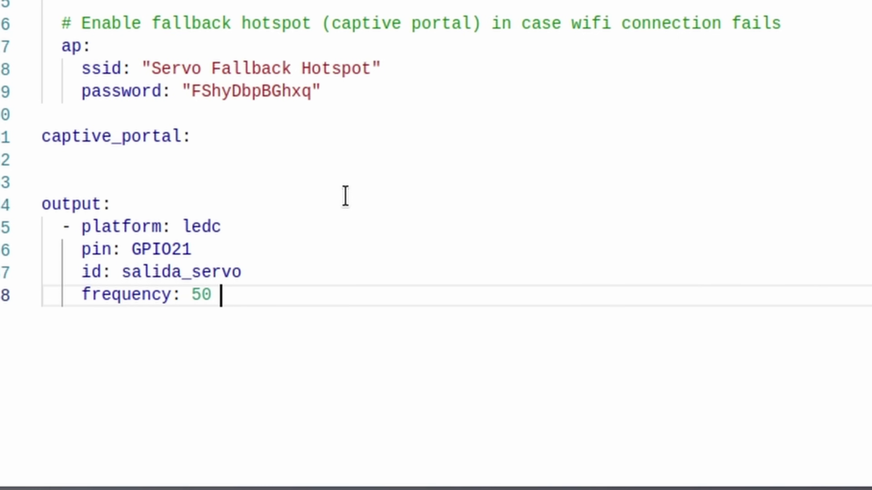
text(hz)
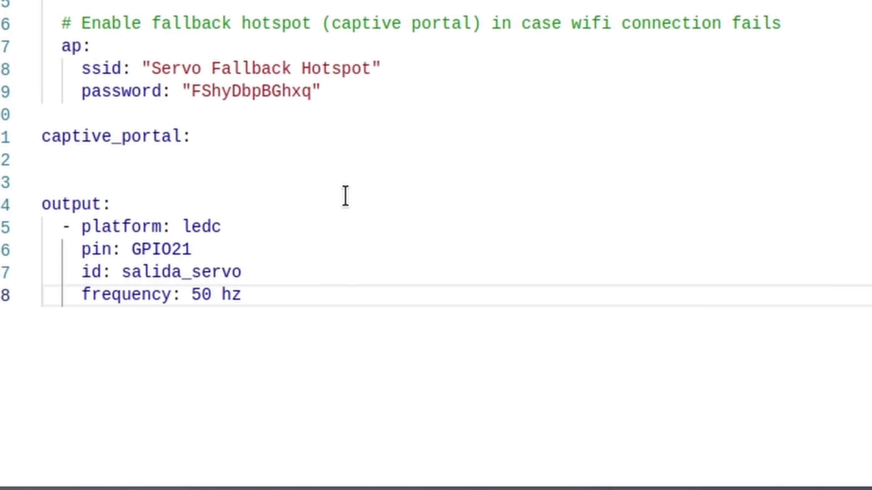
key(Return)
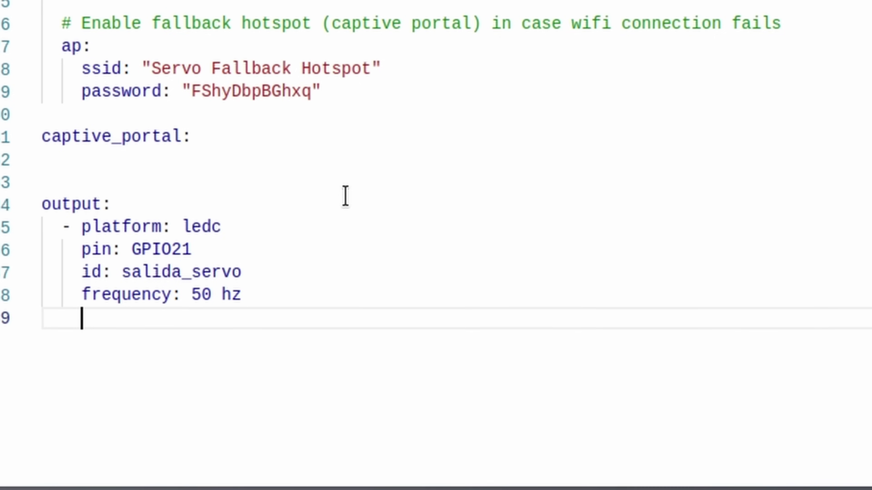
Add a servo section below the output block with id servo1 and output salida_servo
key(Return)
key(BackSpace)
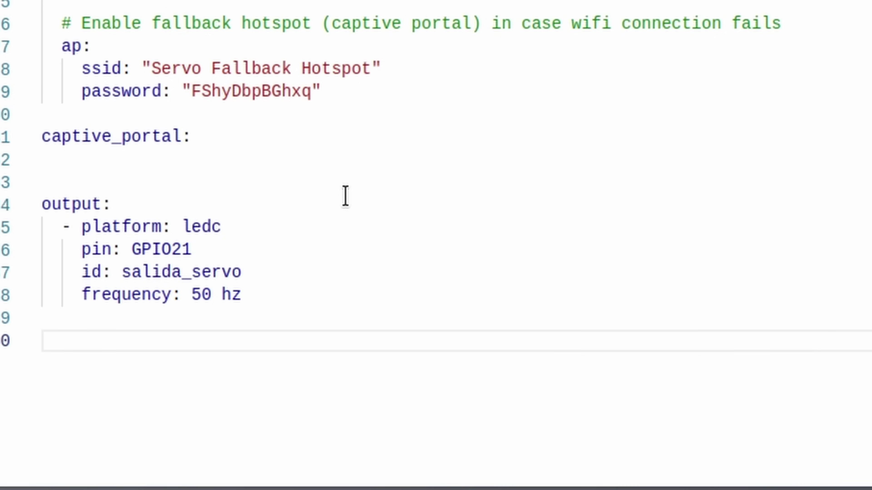
text(ser)
key(Return)
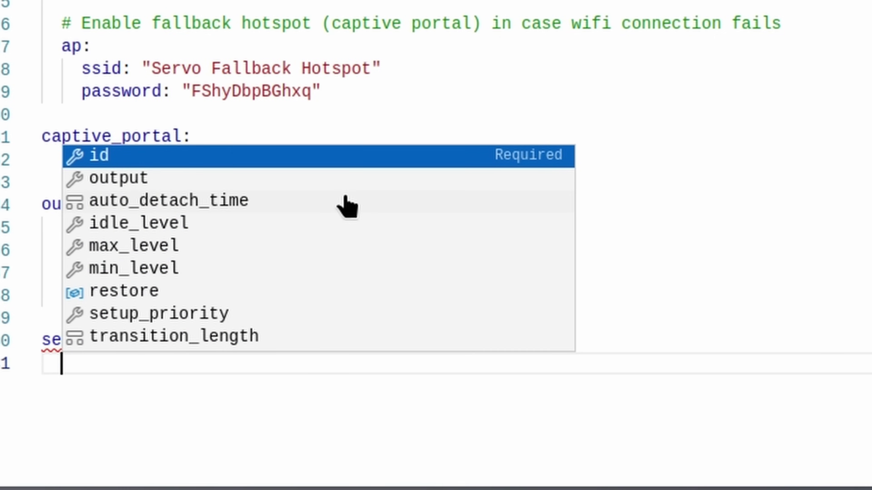
key(Return)
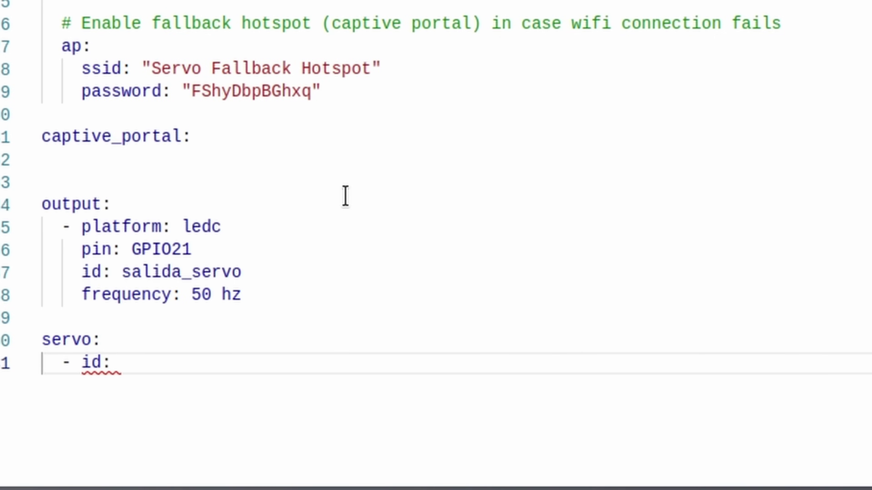
text(servo1)
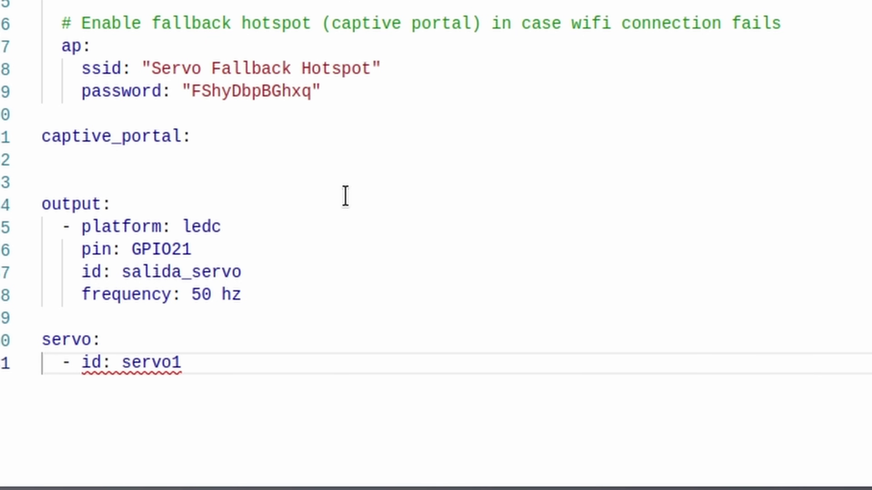
key(Return)
text(out)
key(Return)
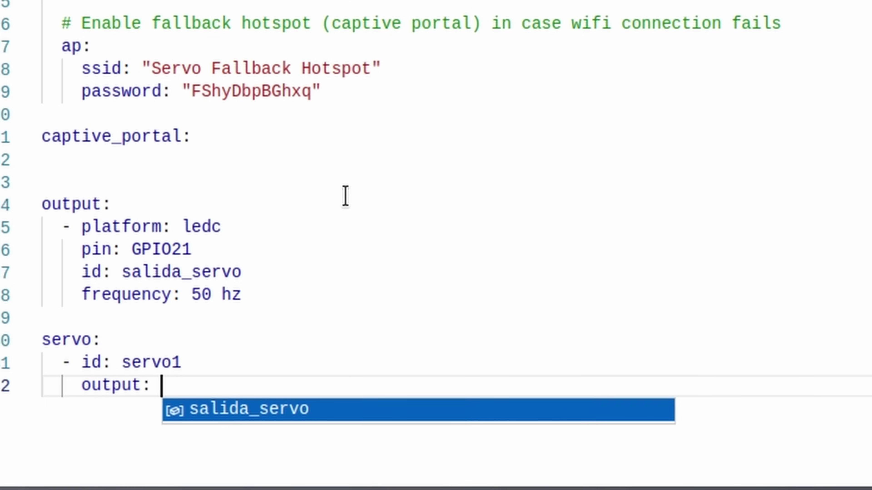
key(Return)
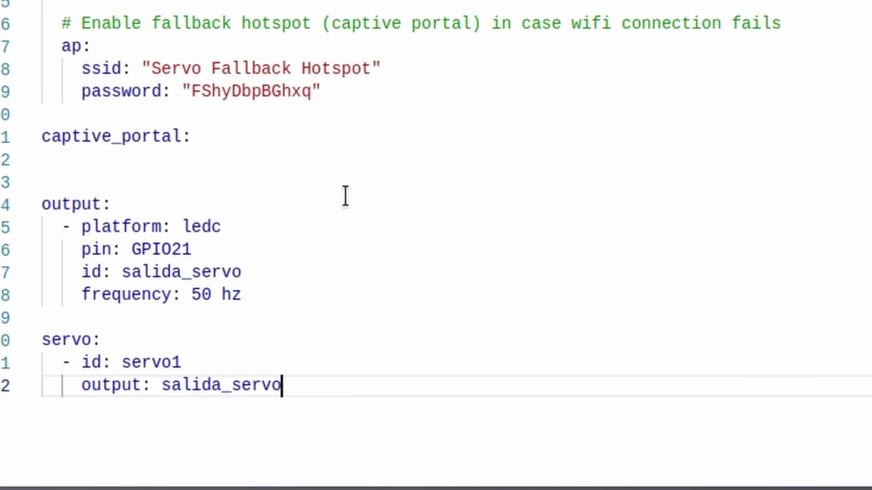
Add a number section with the template platform, leaving two blank lines below the servo block
key(Return)
key(Return)
key(Return)
key(BackSpace)
key(BackSpace)
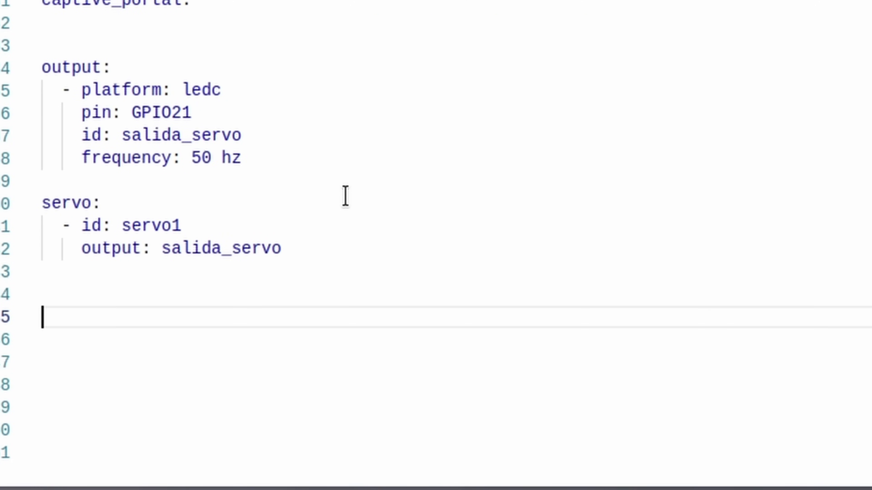
text(nu)
key(Return)
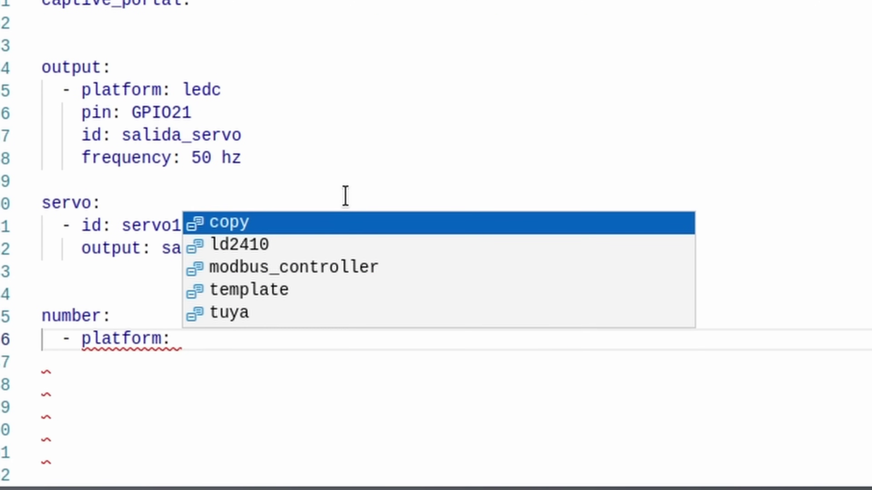
text(tem)
key(Return)
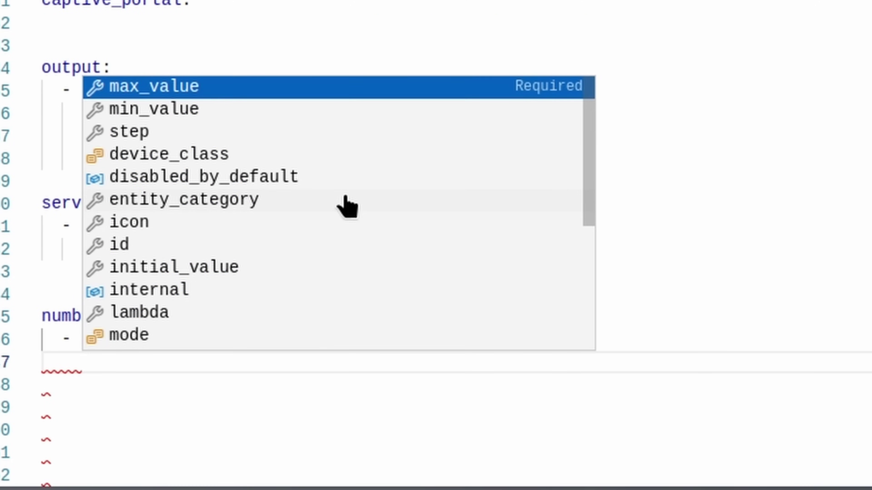
Name the template number Control Servo
text(nam)
key(Return)
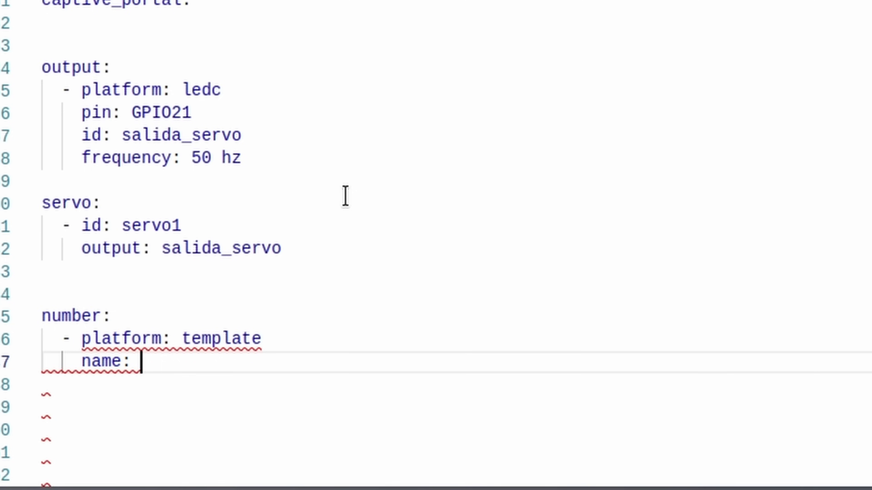
text(Control Servo)
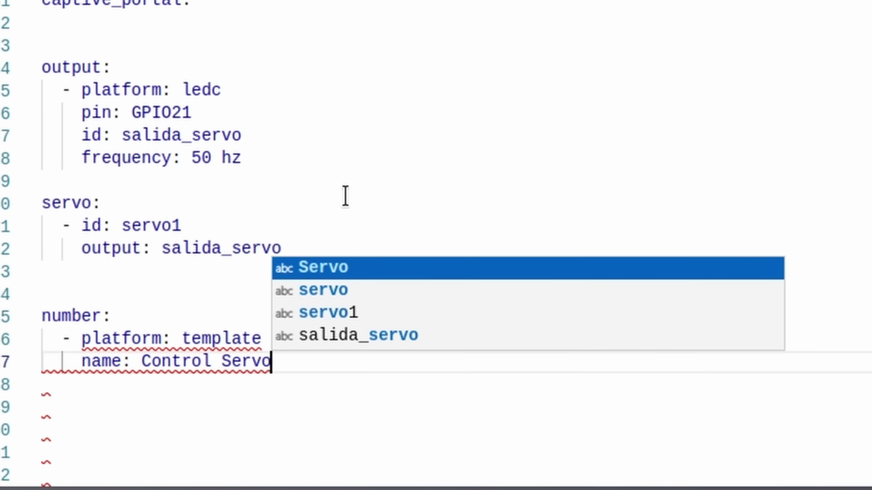
key(Escape)
key(Return)
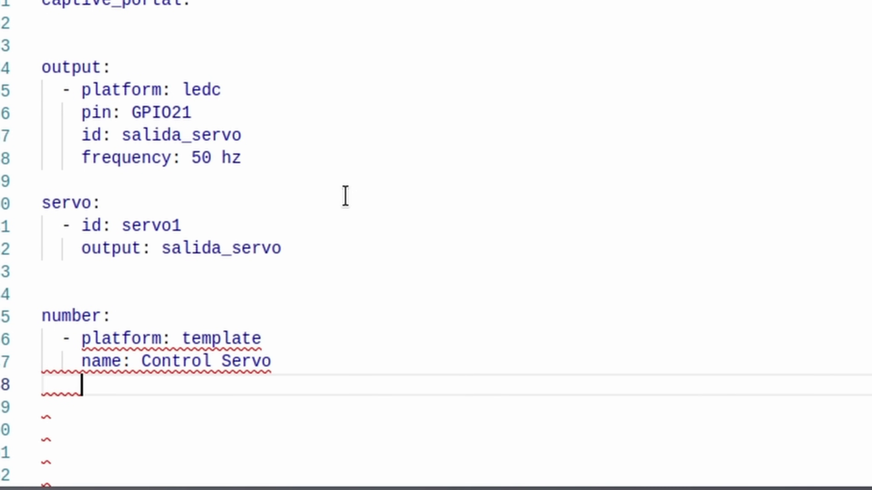
Set the template number's max_value to 100 and min_value to -100
text(ma)
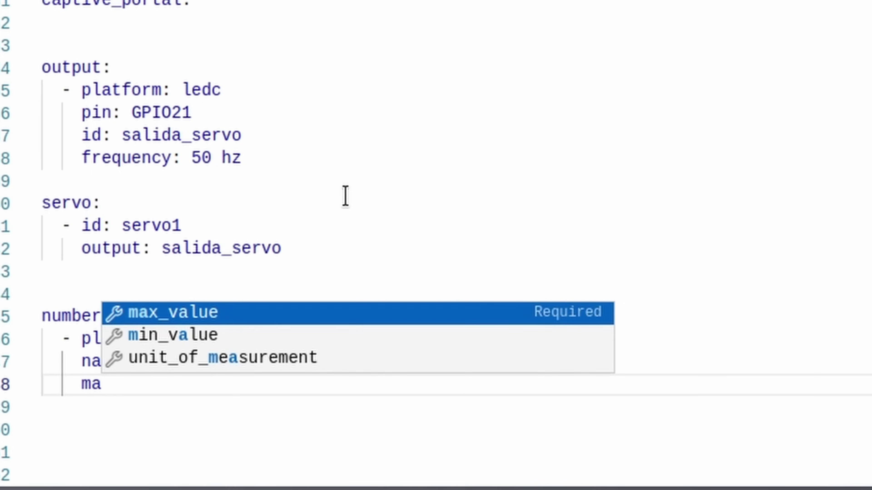
key(Return)
text(100)
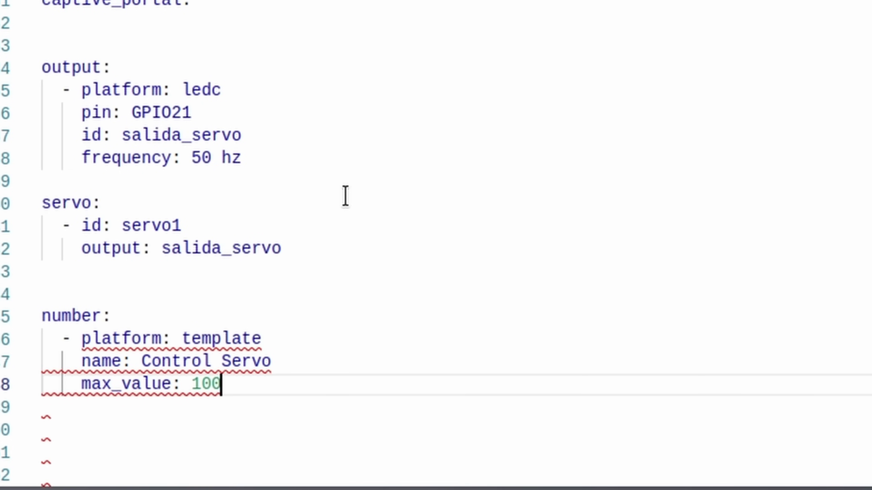
key(Return)
text(min)
key(Return)
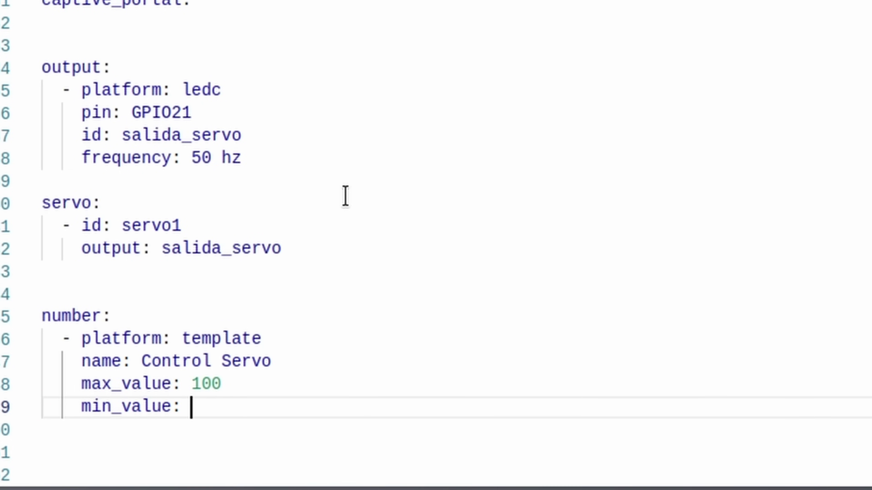
text(-100)
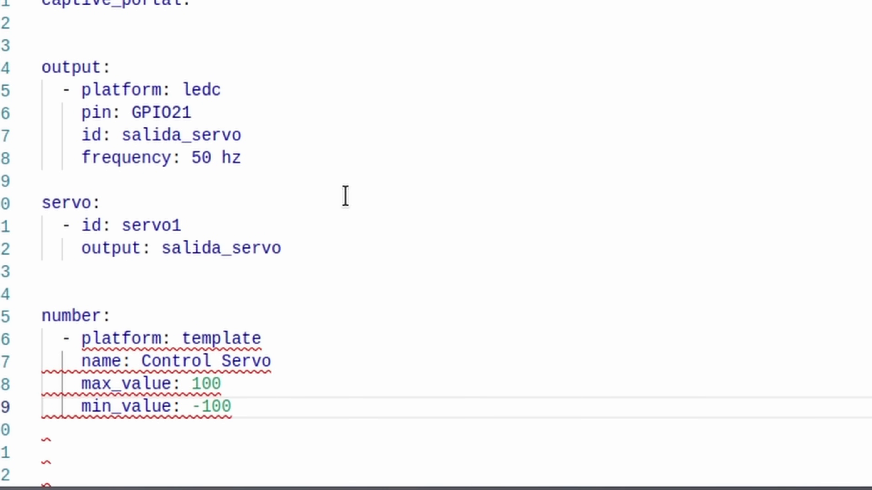
Set the template number's step to 1 and optimistic to True
key(Return)
text(se)
key(BackSpace)
text(t)
key(Return)
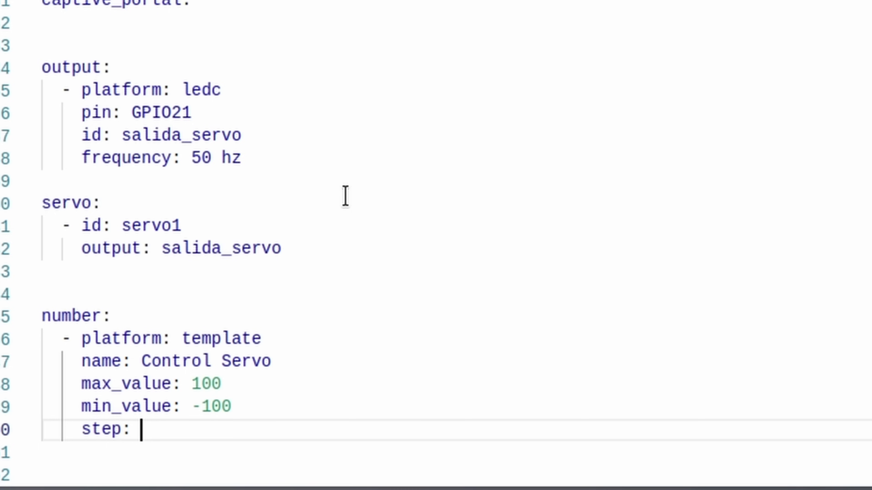
text(1)
key(Return)
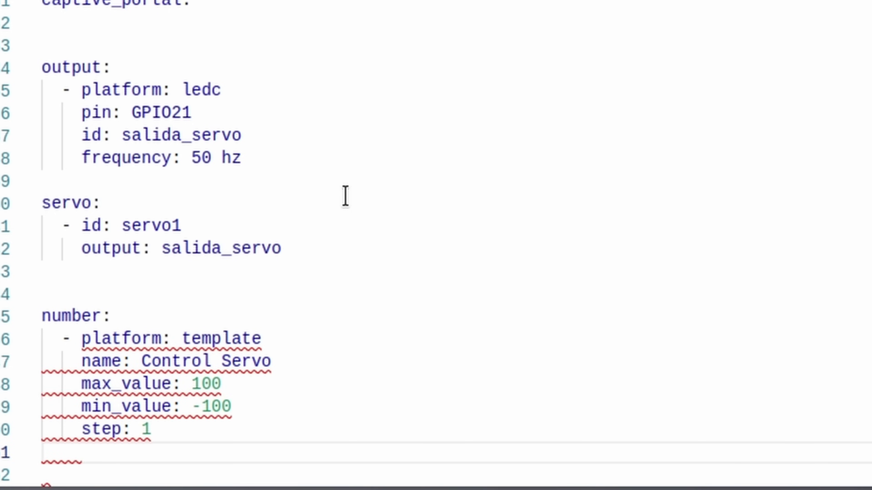
text(opt)
key(Return)
text(True)
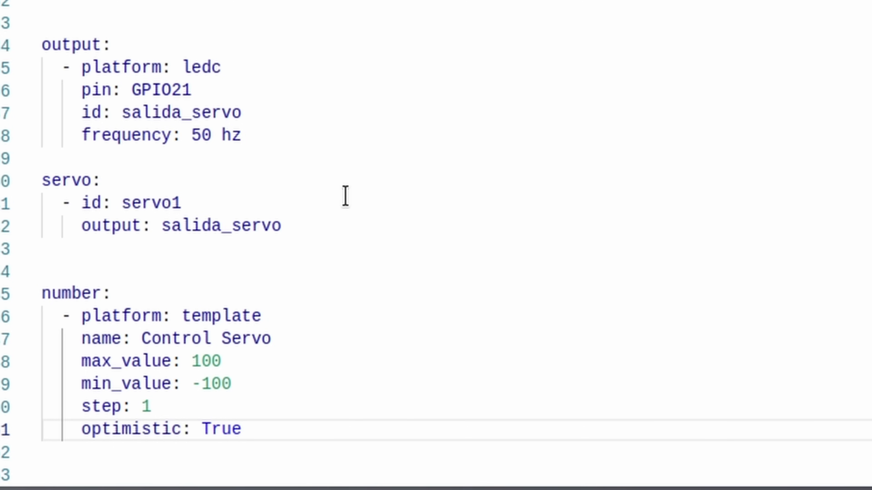
Add an on_value trigger to the template number whose then block runs servo.write with id servo1
key(Return)
text(on)
key(Return)
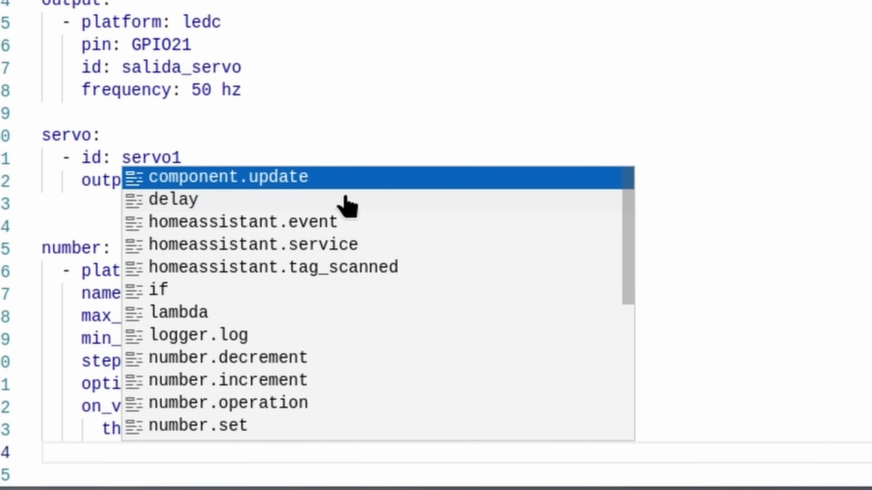
text(ser)
key(Down)
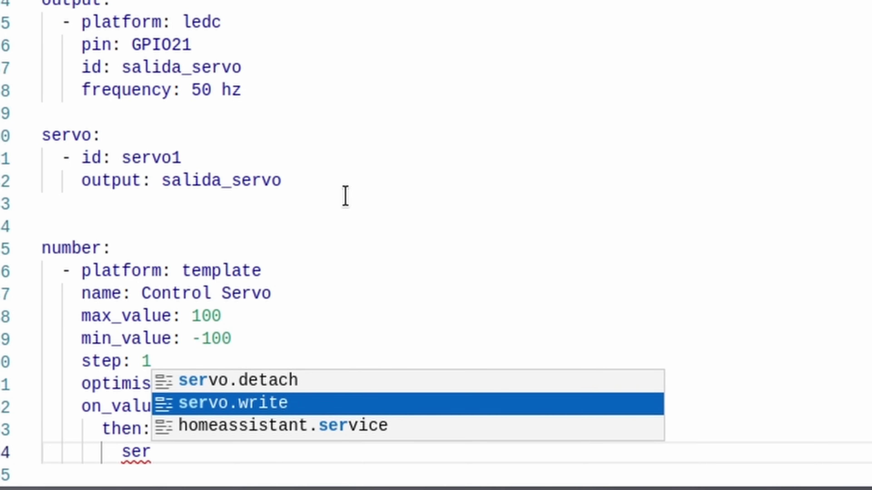
key(Return)
key(Return)
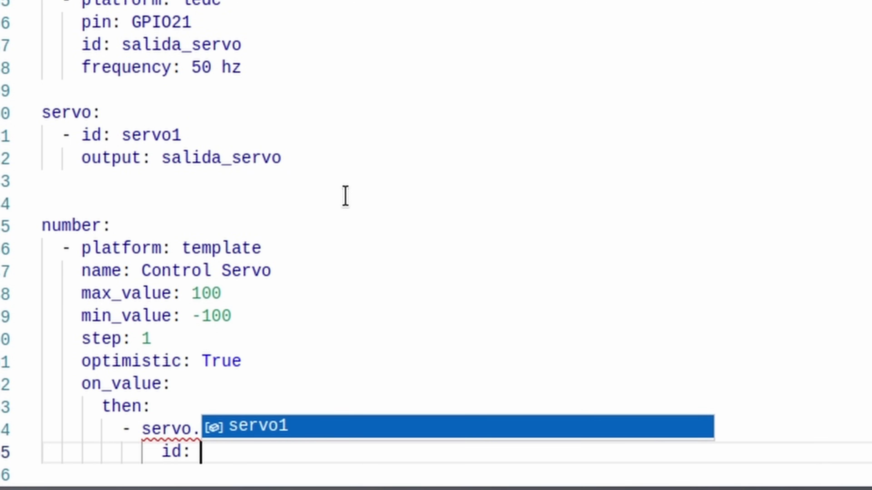
key(Return)
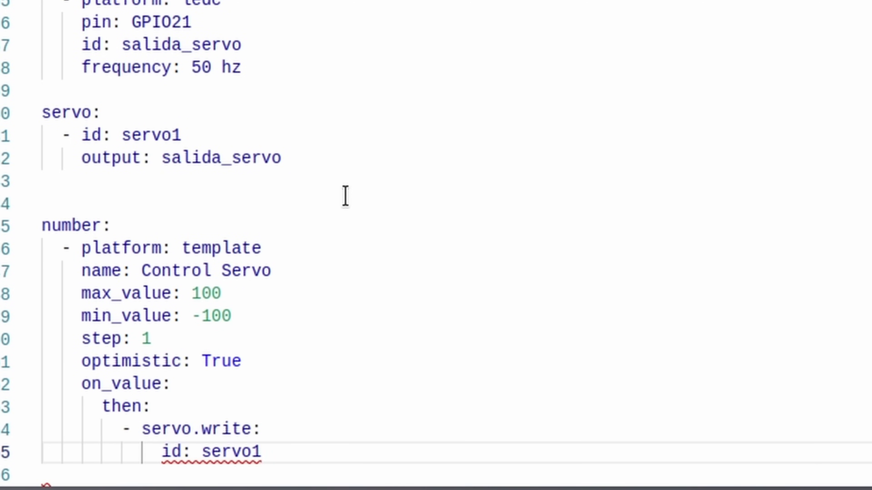
Set the servo.write level to !lambda return x / 100.0;
key(Return)
text(le)
key(Return)
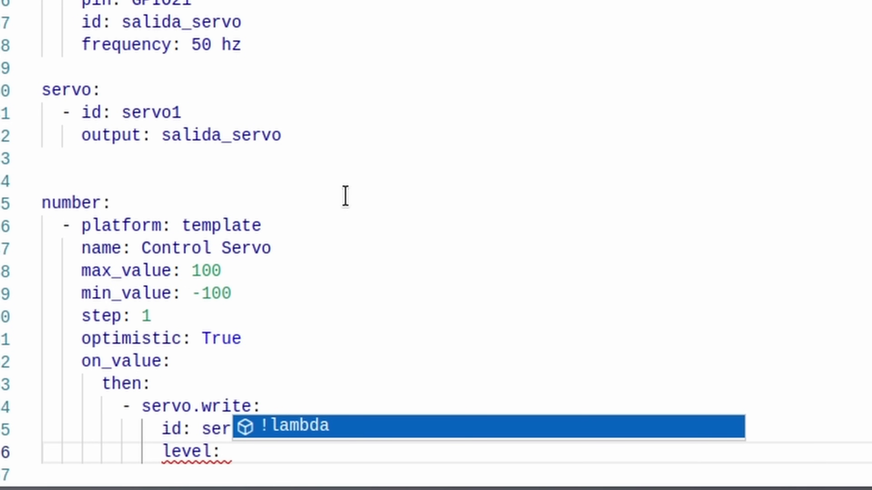
key(Return)
text(x)
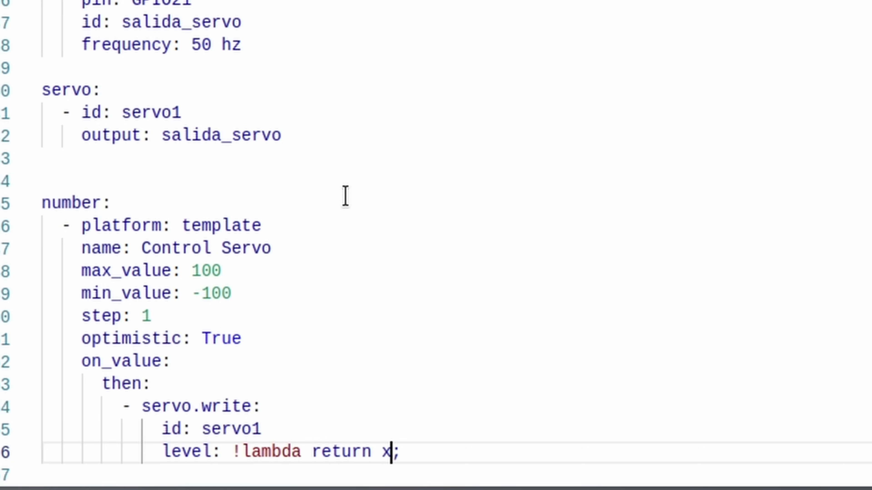
text( / 100)
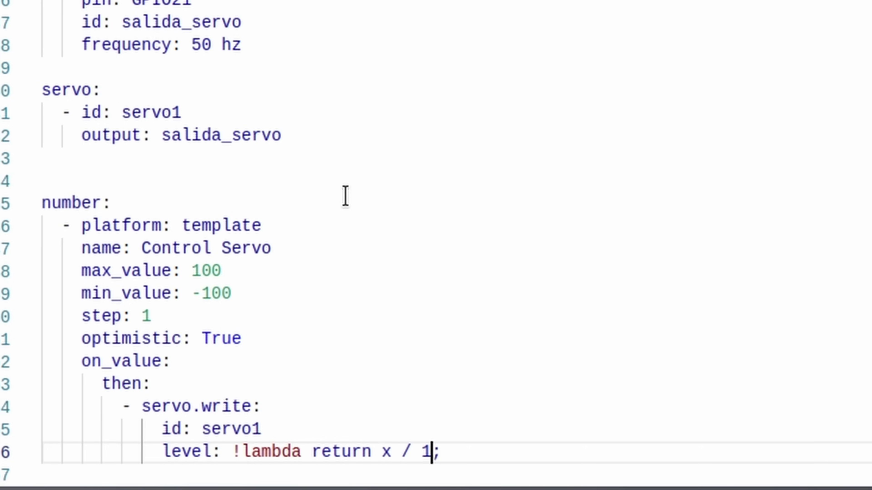
text(.0)
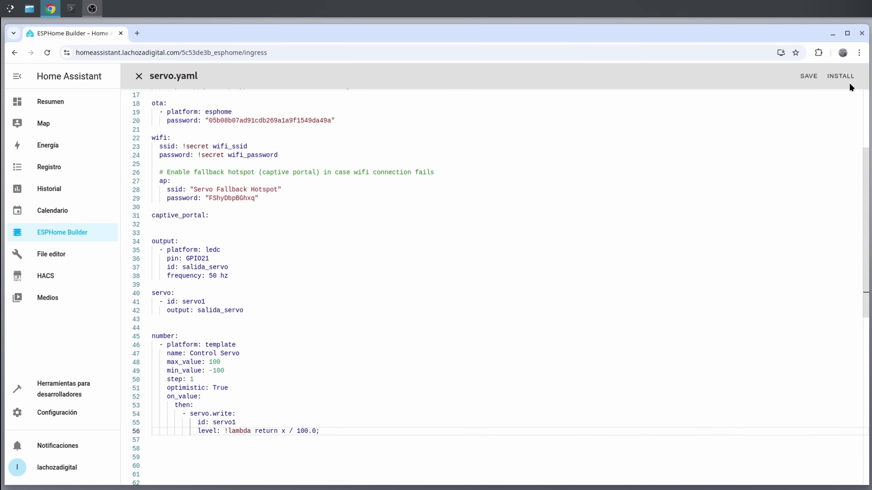
Install servo.yaml on the device wirelessly and close the installation log once the upload is done
click(844, 76)
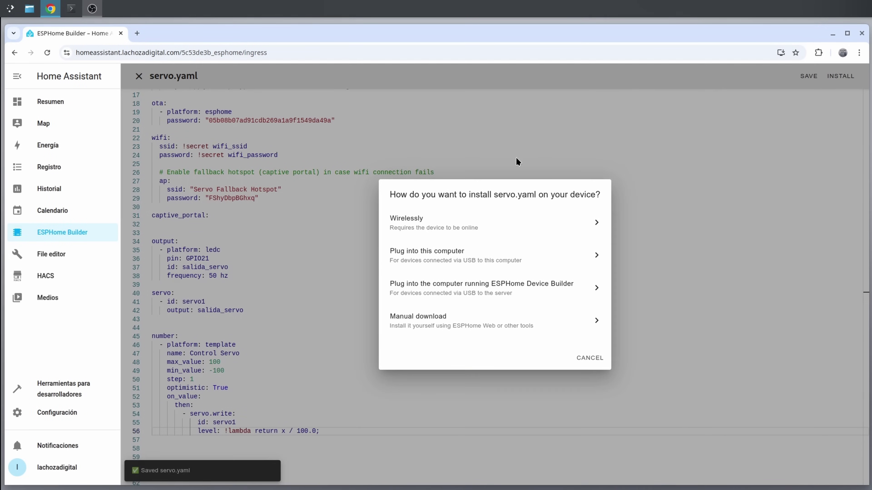
click(437, 226)
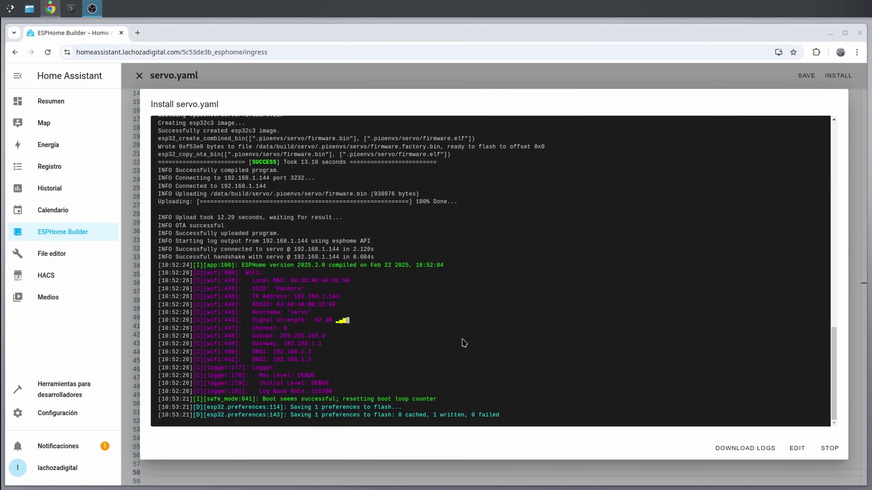
click(830, 448)
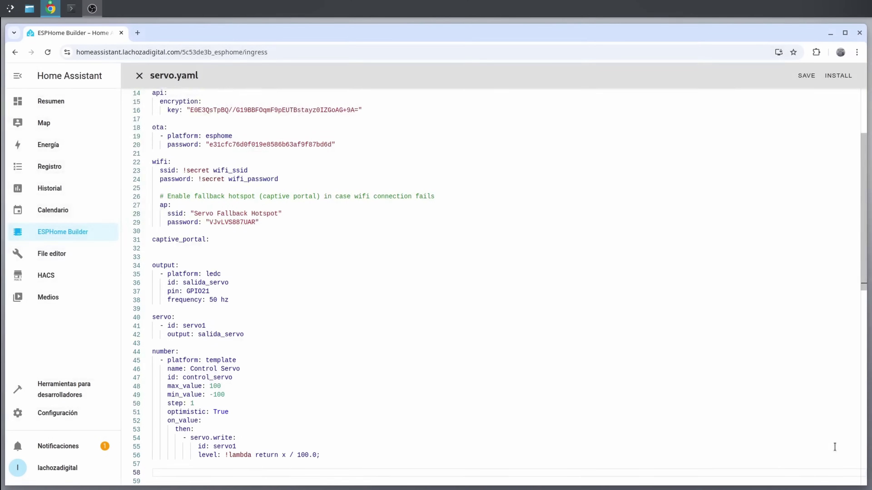
Add the newly discovered servo ESPHome node to Home Assistant from the device notification and finish its setup
click(52, 447)
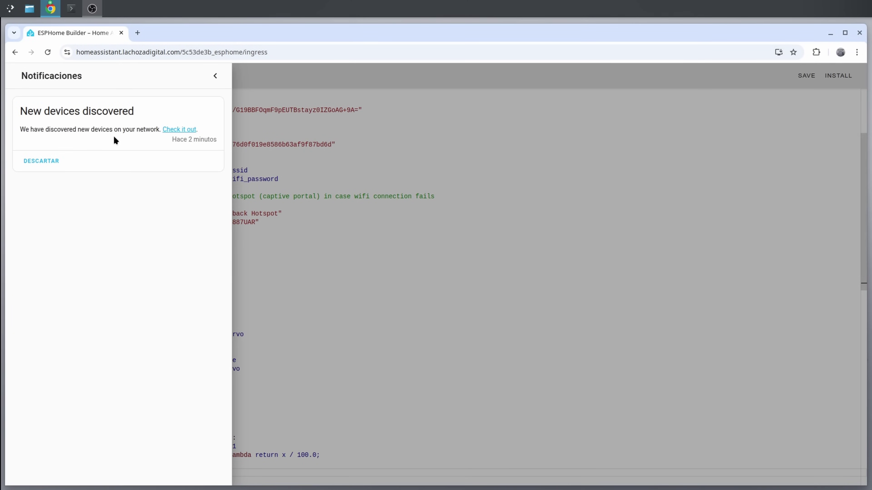
click(179, 129)
click(171, 213)
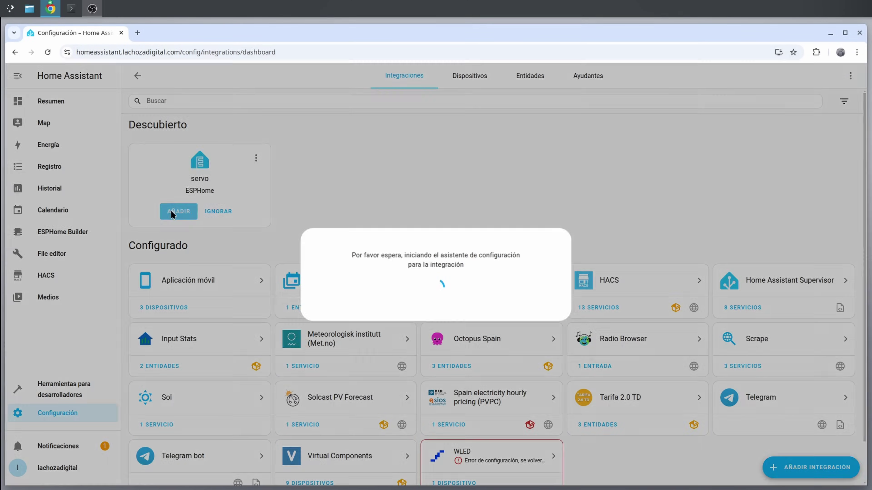
click(521, 301)
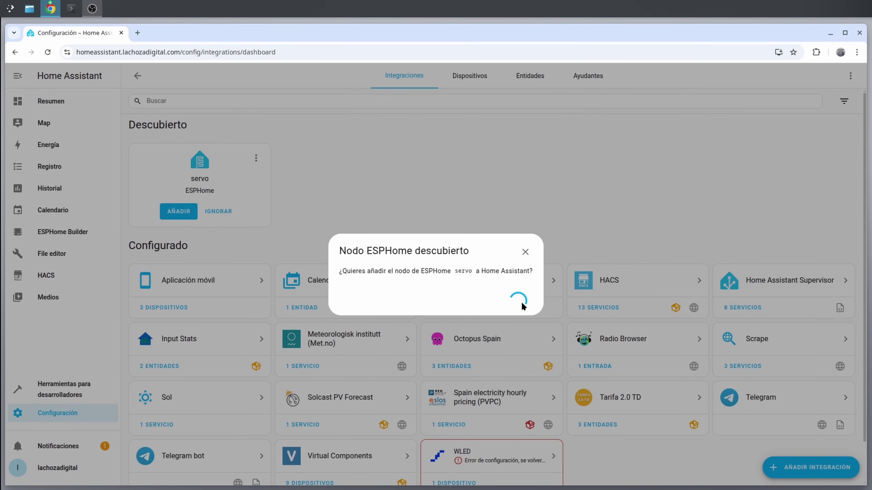
click(510, 298)
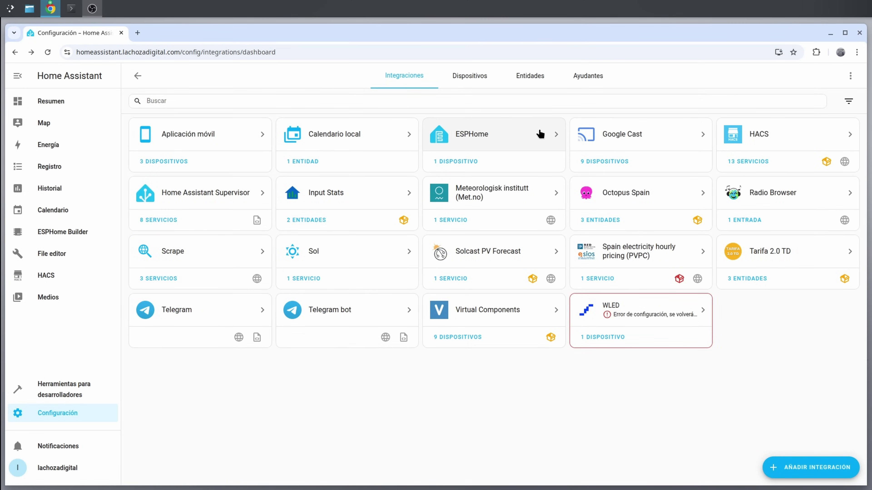
Open the servo device in the ESPHome integration and test its Control Servo slider at different values
click(506, 137)
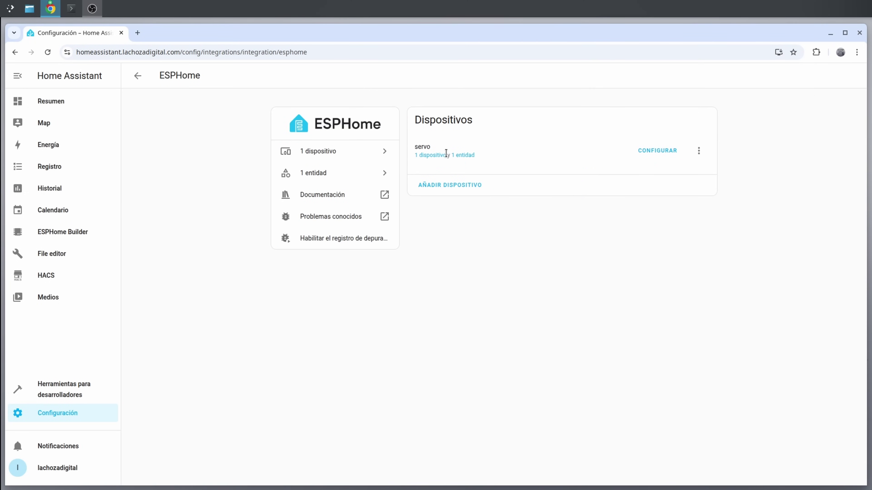
click(436, 157)
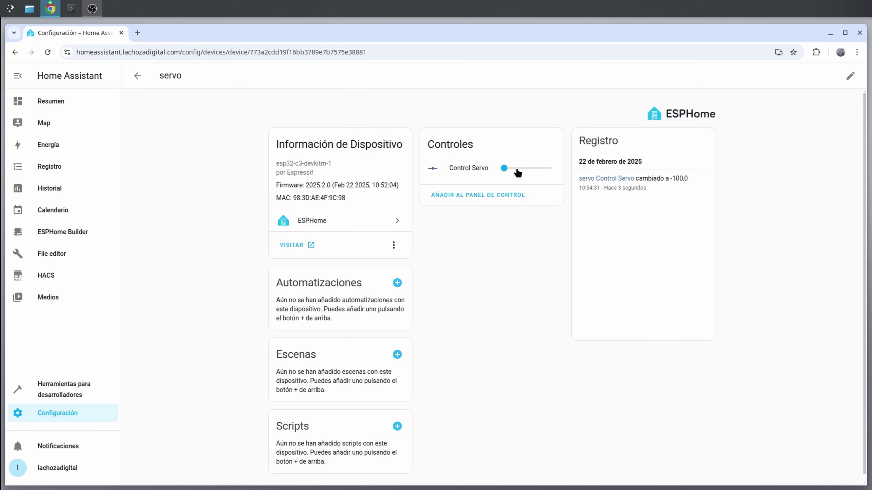
mouse_move(503, 169)
drag(503, 169, 550, 169)
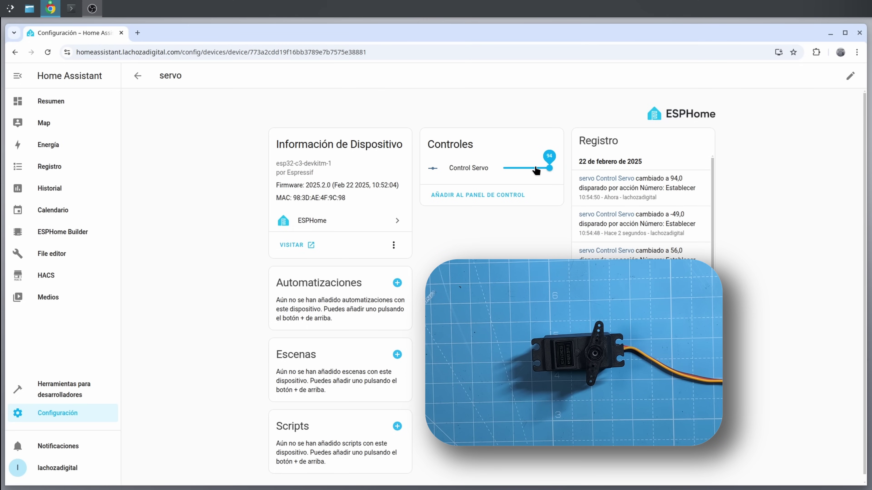
click(523, 168)
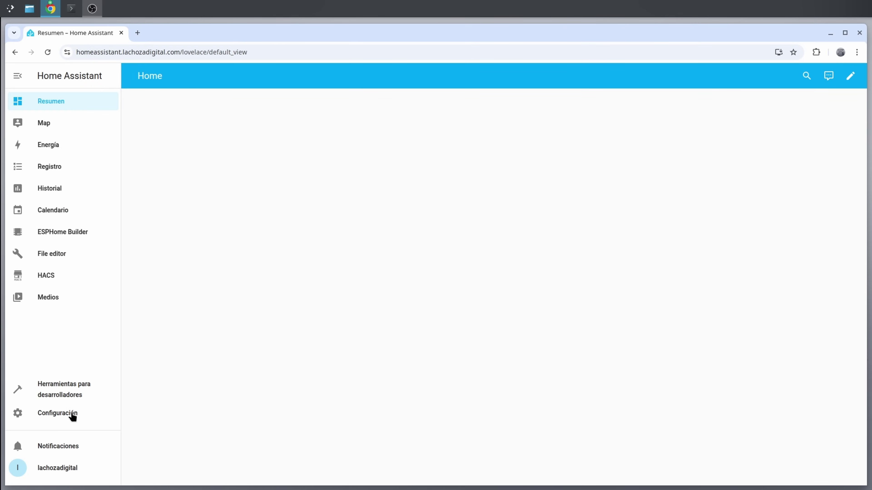
Create a new empty automation in the automations and scenes settings
click(73, 414)
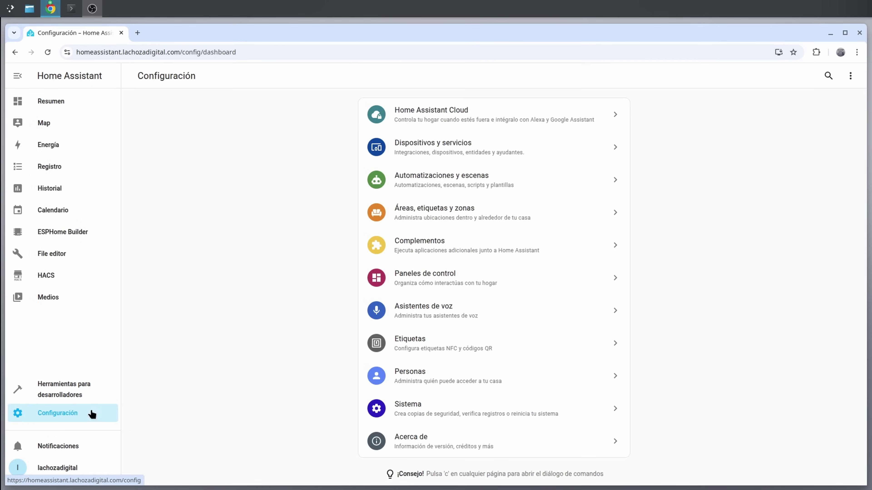
click(459, 185)
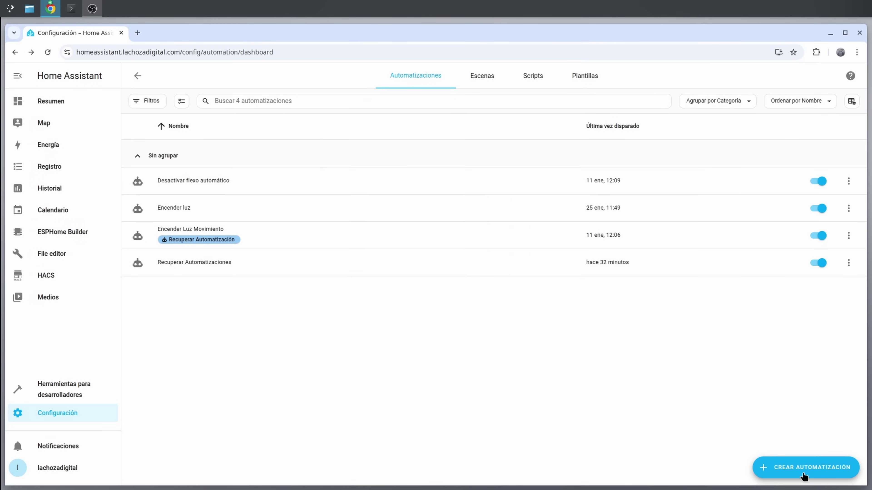
click(804, 476)
click(388, 242)
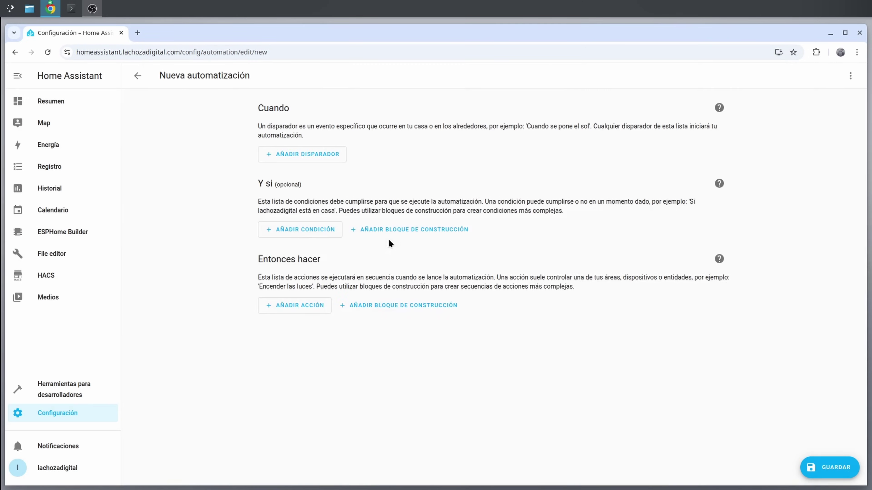
Add a Patrón de tiempo trigger to the automation with Segundos set to /2
click(315, 152)
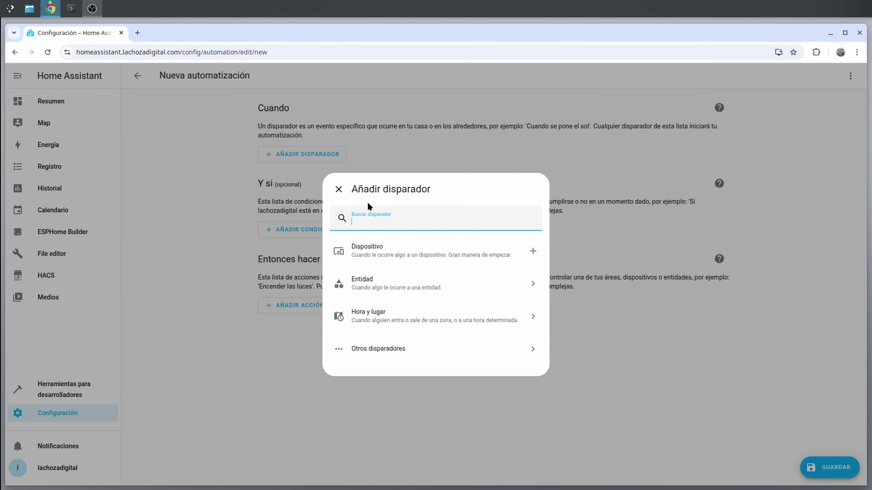
text(atr)
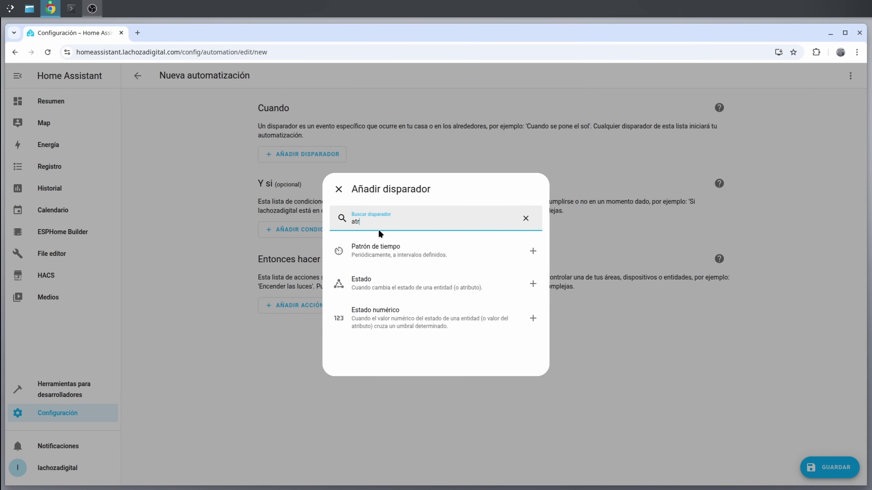
click(374, 248)
click(297, 253)
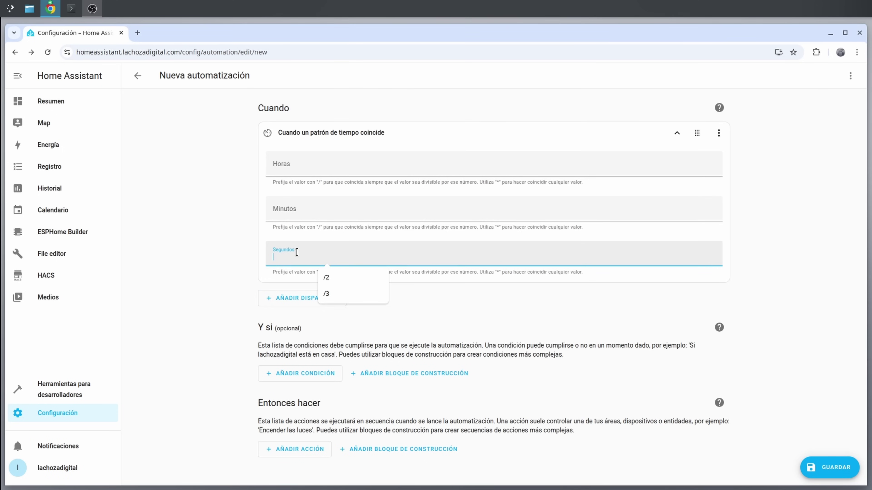
text(/2)
click(460, 328)
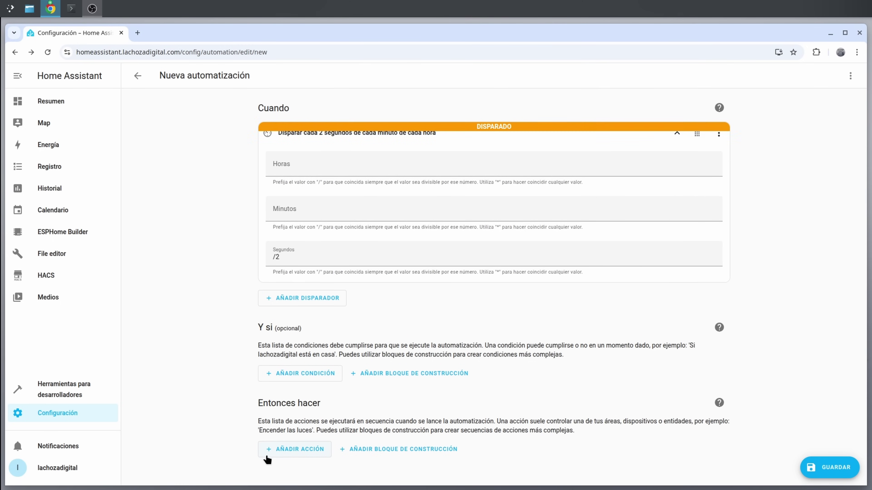
Add a Número: Establecer action to the automation and target the servo Control Servo entity
click(289, 450)
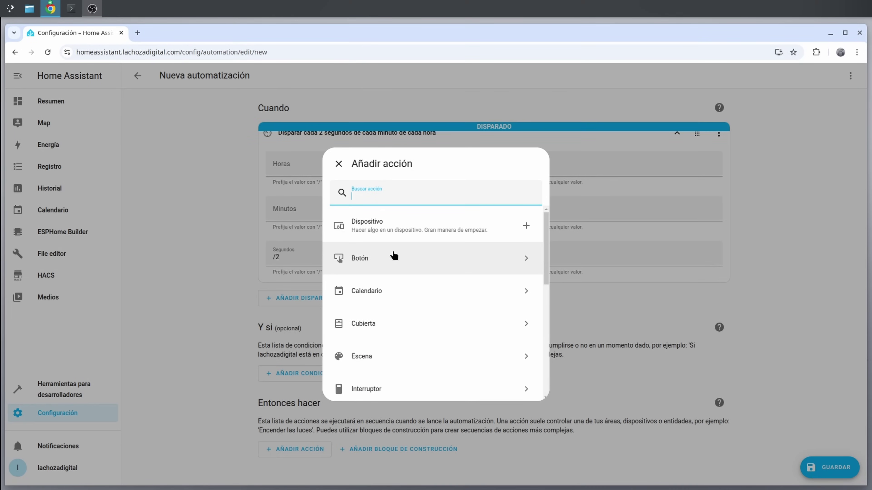
text(numer)
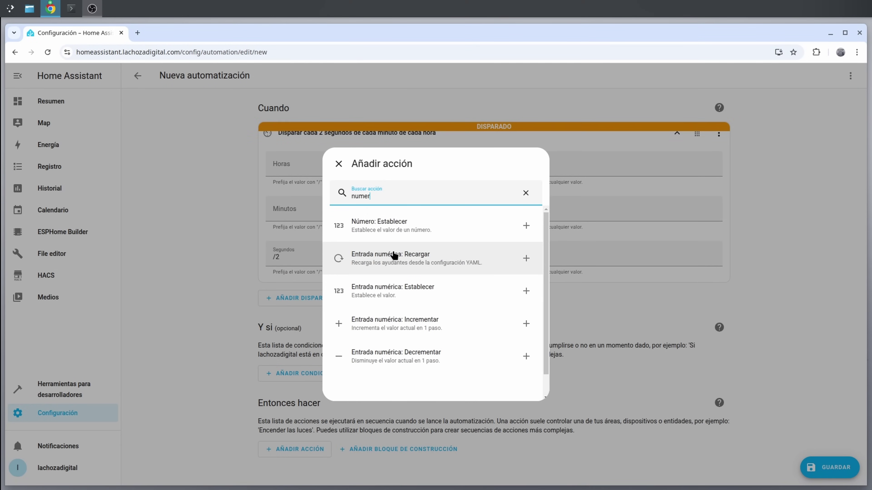
click(369, 225)
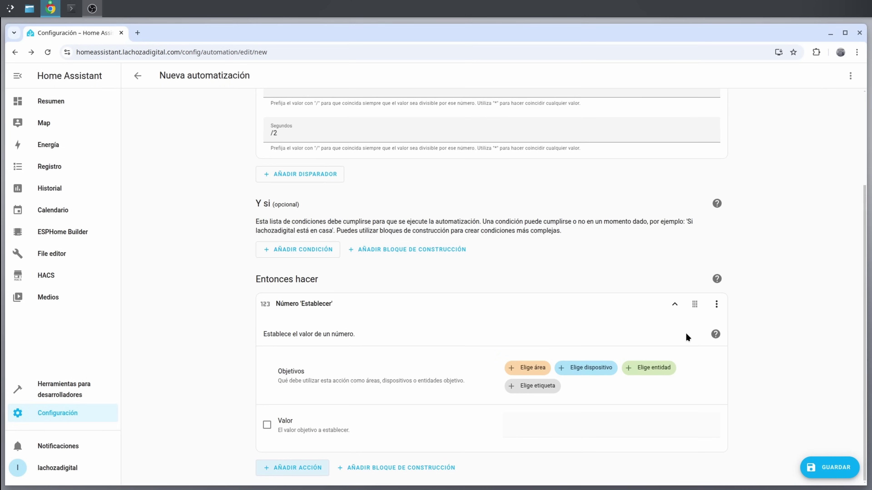
click(654, 368)
text(cont)
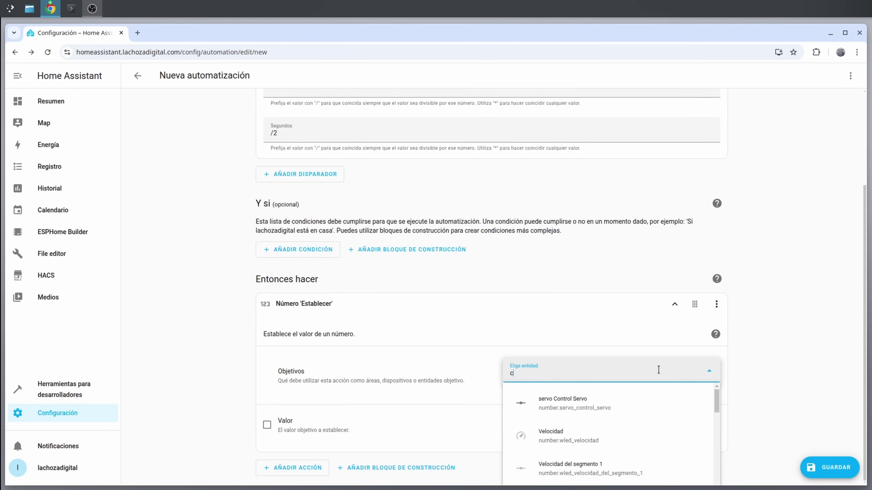
click(633, 399)
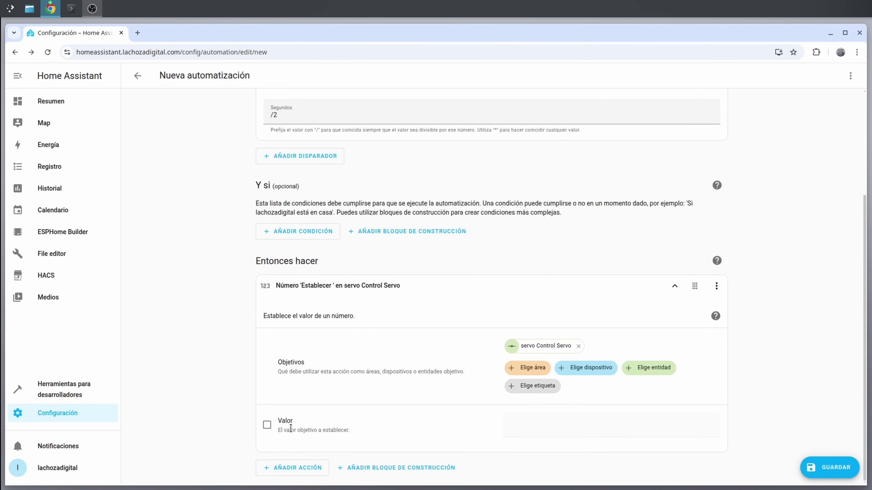
Enable Valor in the Número: Establecer action and set it to 80
click(267, 424)
click(575, 433)
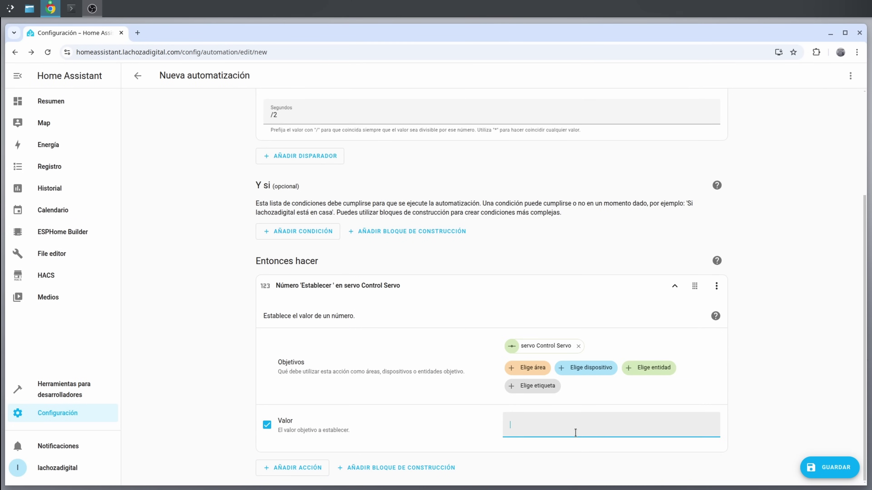
text(80)
click(782, 397)
Add a delay action with a duration of 1 second after the first servo action
click(311, 468)
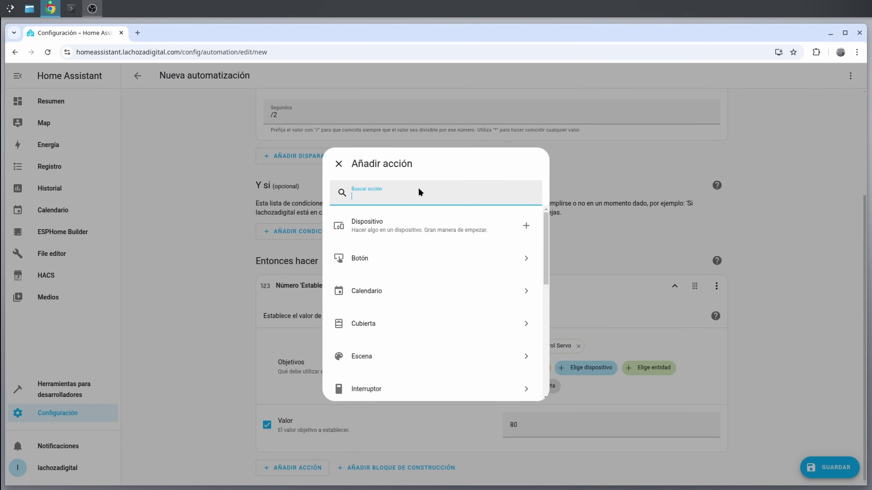
text(retra)
click(417, 222)
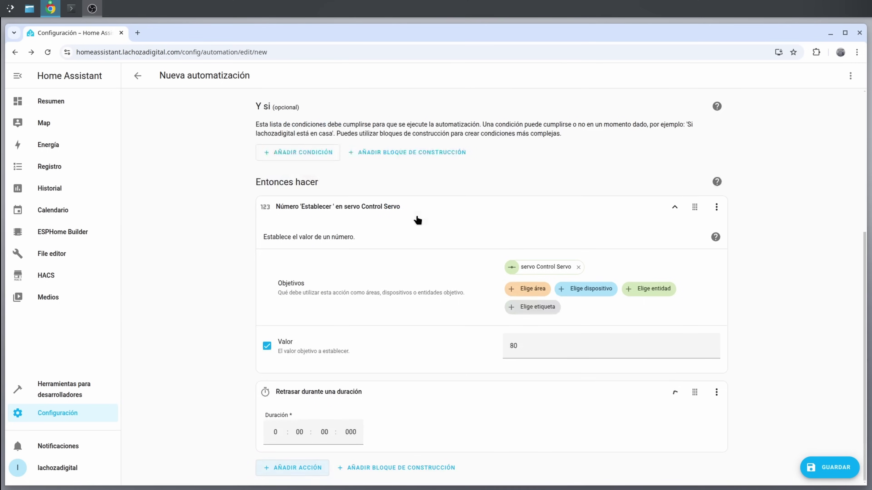
click(323, 431)
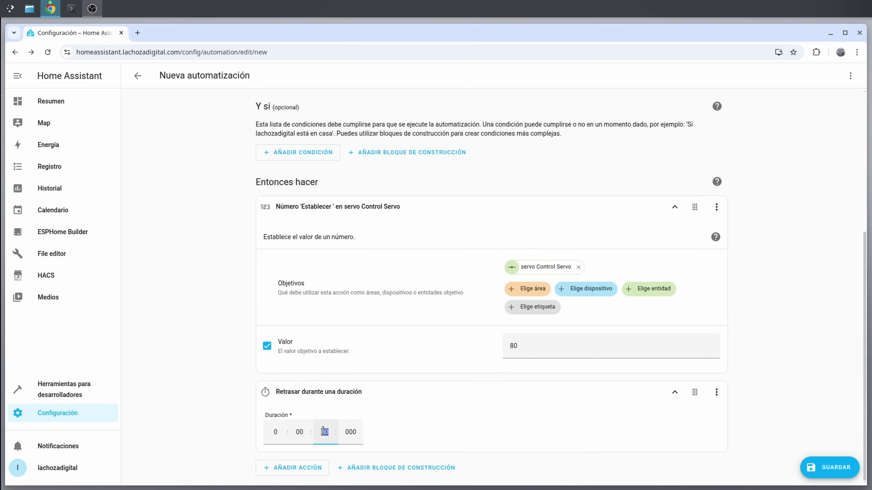
text(1)
click(544, 436)
Add a second Número: Establecer action after the delay and target the servo Control Servo entity
click(303, 472)
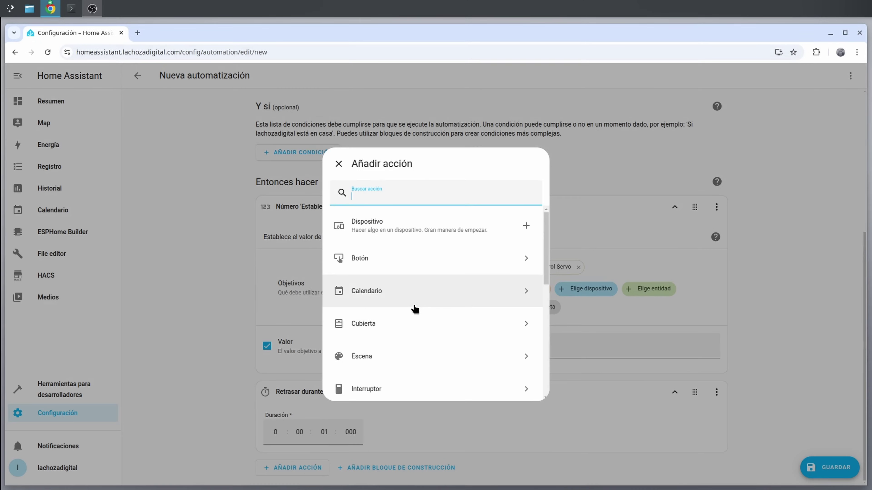
text(numero)
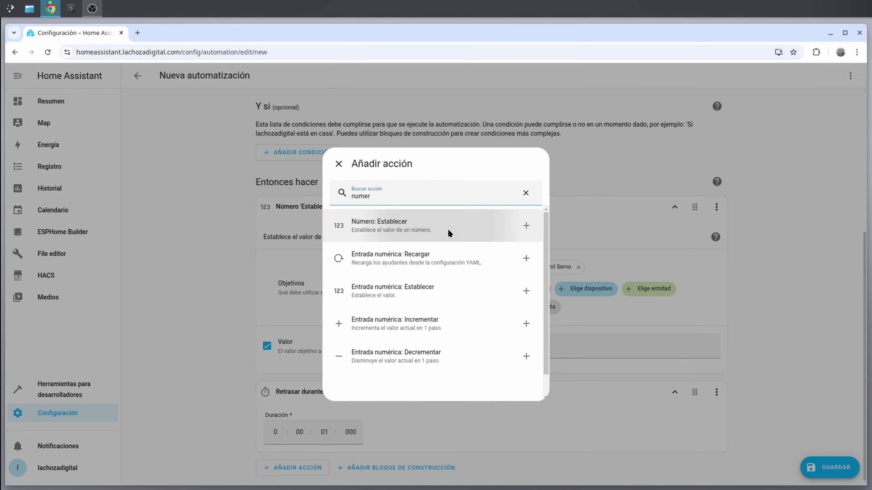
click(448, 227)
click(656, 373)
text(cont)
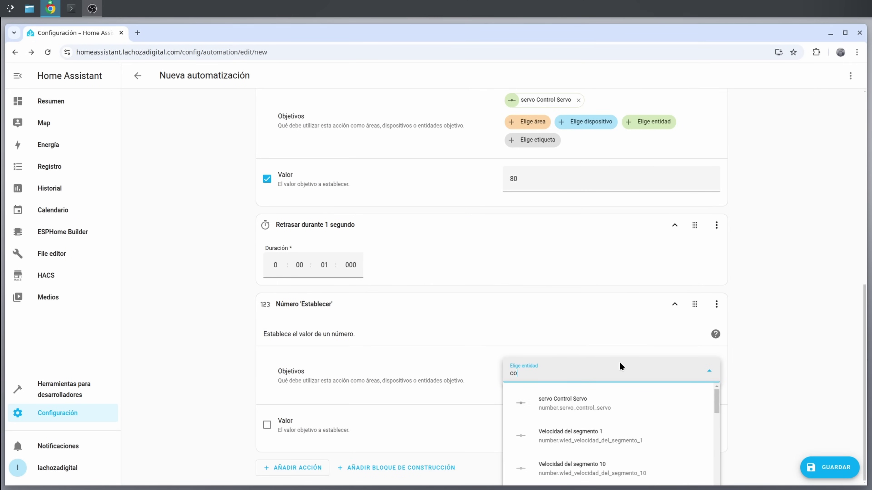
click(615, 402)
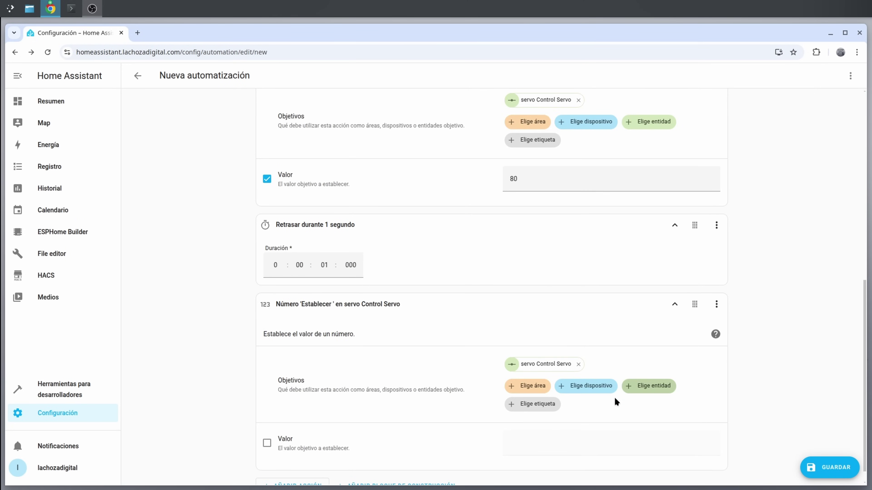
Enable Valor in the second Número: Establecer action and set it to 70
click(267, 443)
click(542, 444)
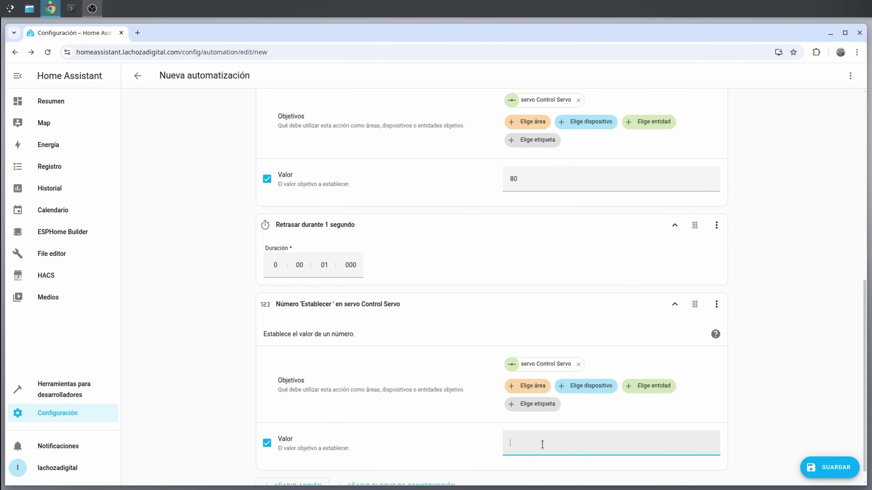
click(747, 405)
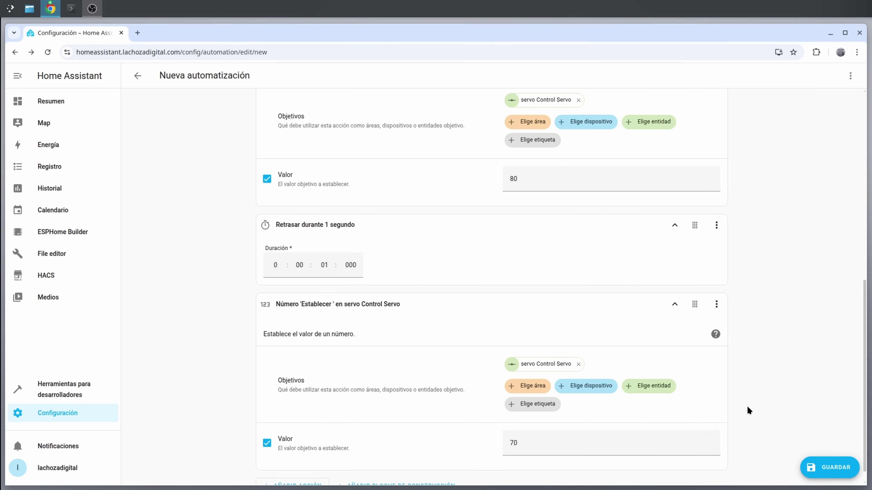
Review the automation's action sequence, checking both servo values and the delay between them
scroll(747, 406, down, 1)
scroll(742, 405, up, 3)
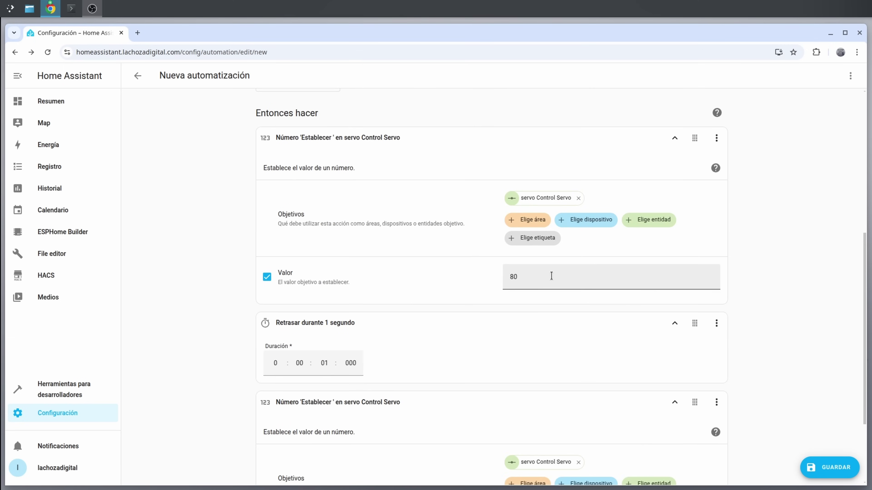
scroll(551, 277, down, 2)
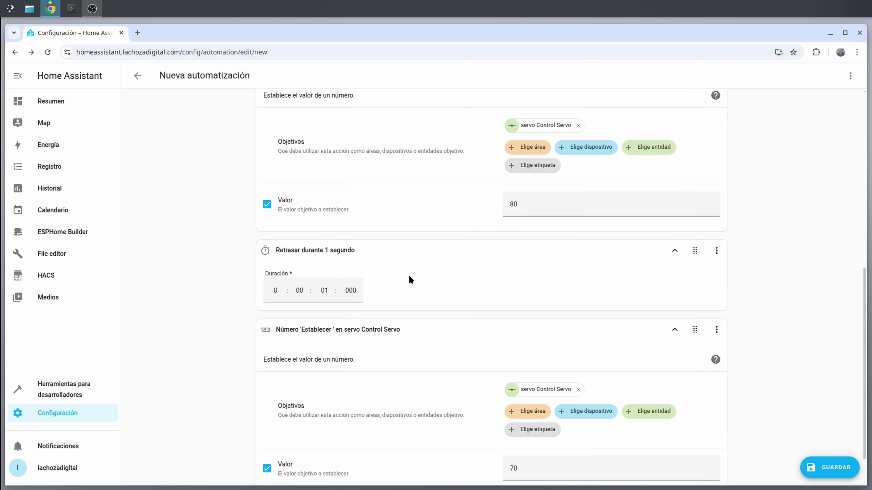
scroll(411, 279, down, 1)
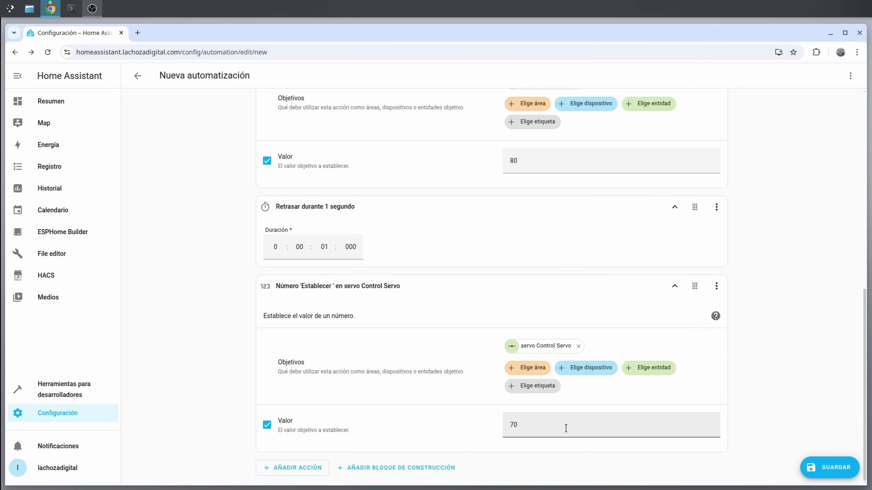
scroll(576, 418, up, 2)
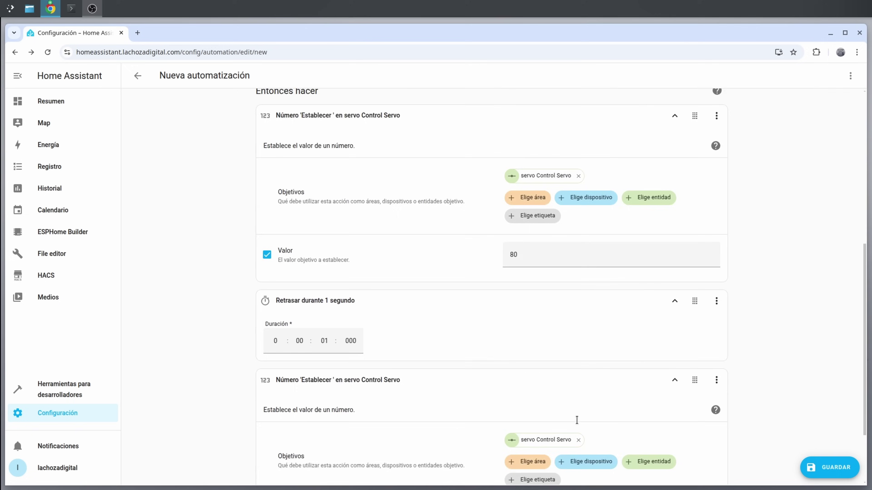
scroll(428, 374, down, 2)
scroll(525, 199, up, 1)
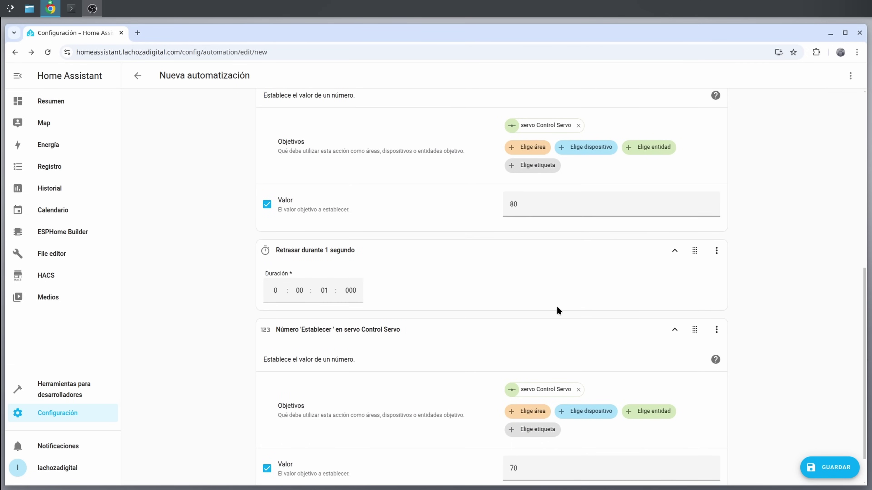
scroll(556, 421, down, 1)
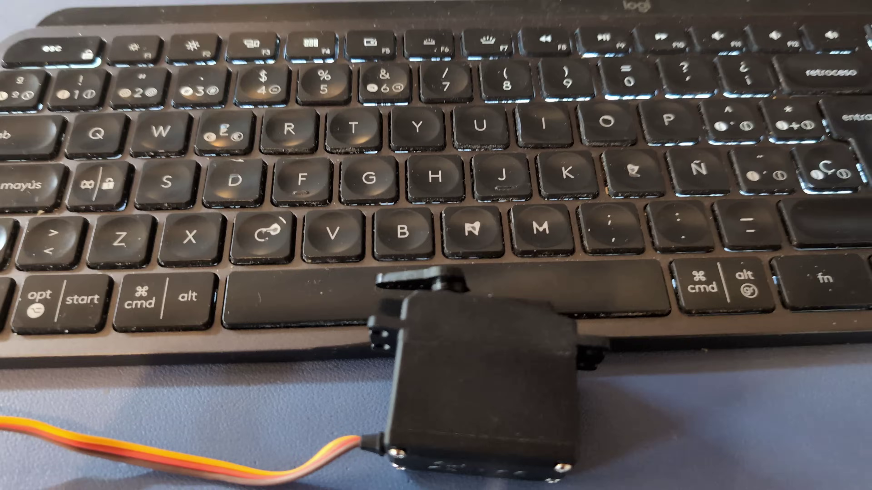
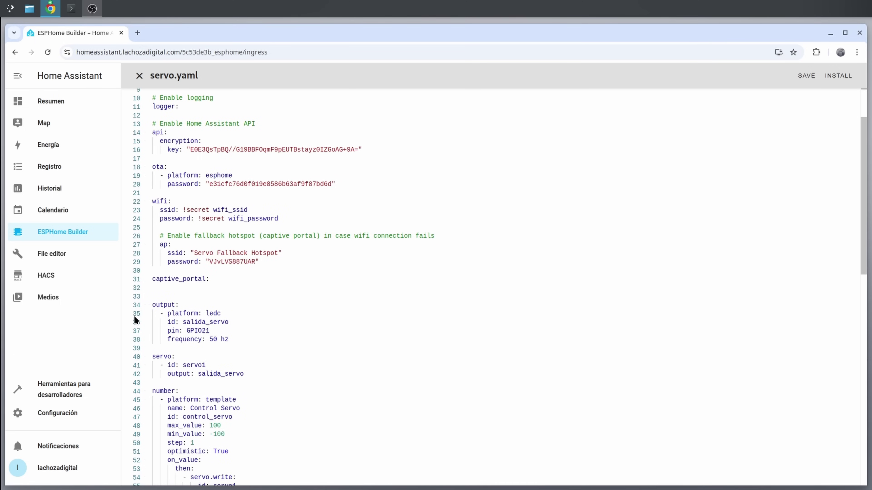
In servo.yaml, add a second output entry with the gpio platform below the salida_servo output
click(272, 340)
key(Return)
key(BackSpace)
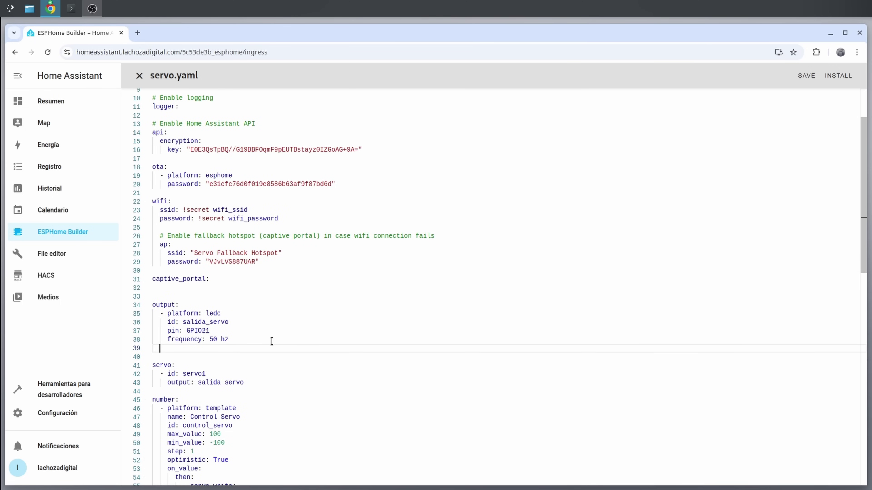
text(- pla)
key(Return)
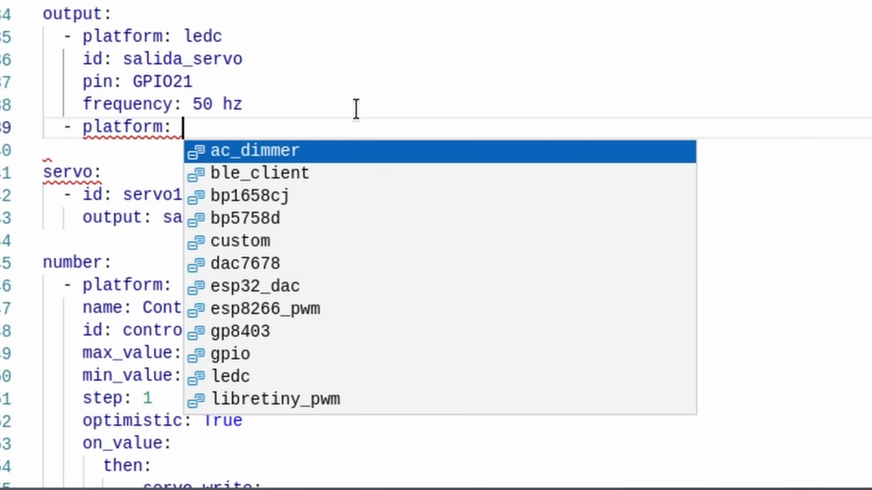
text(gpi)
key(Return)
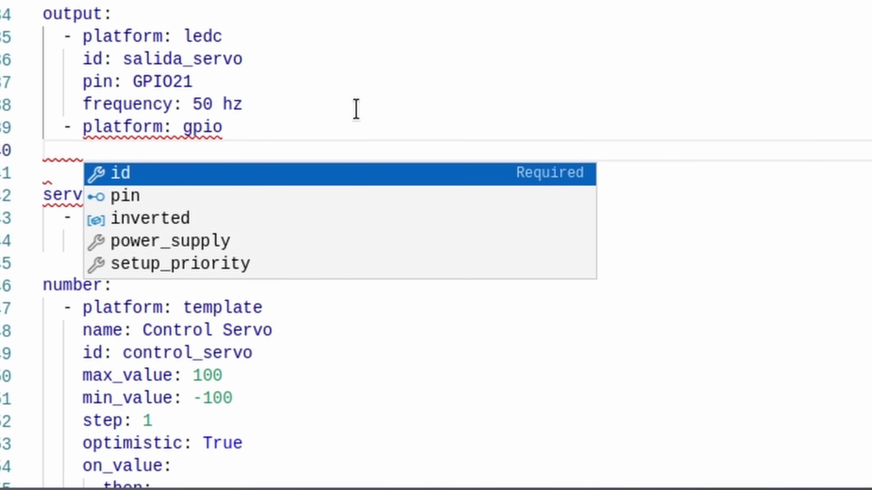
Give the gpio output the id salida_laser and the pin GPIO20
key(Return)
text(salida)
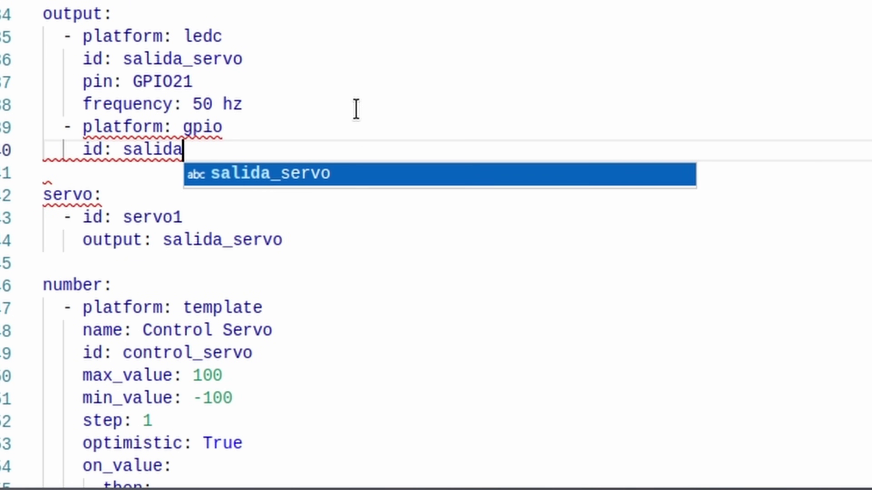
text(_laser)
key(Return)
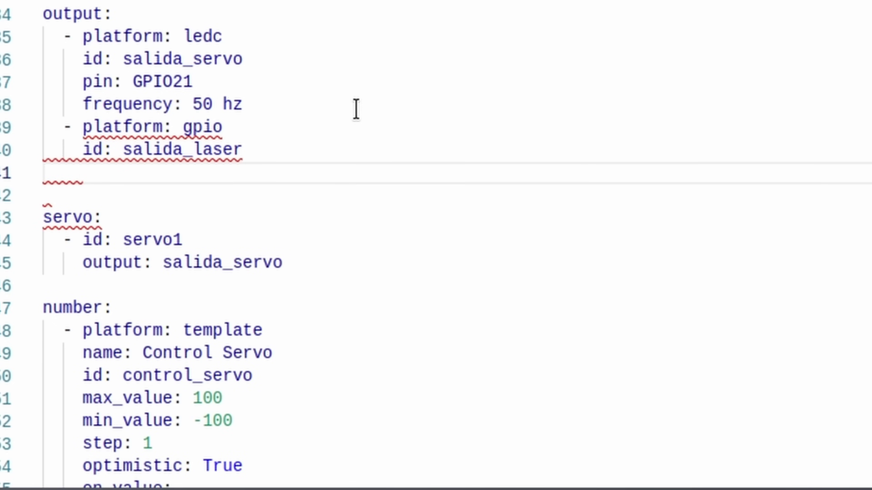
text(pin)
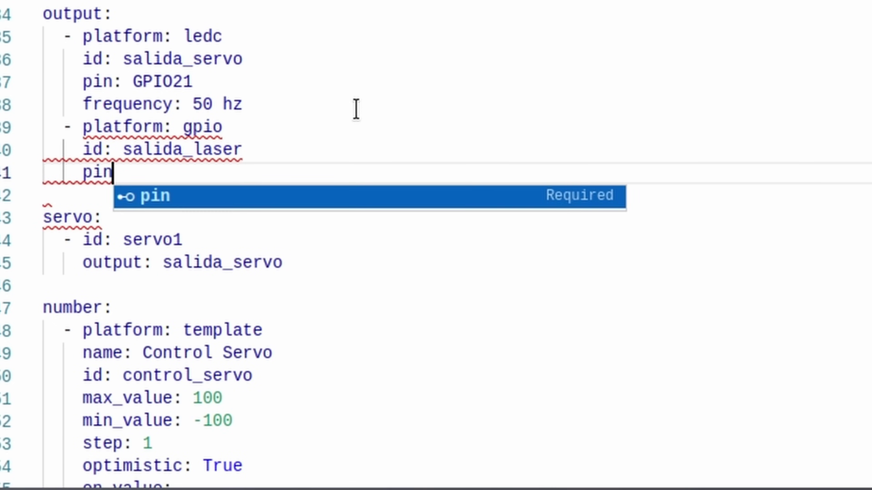
key(Return)
text(GPIO22)
key(BackSpace)
text(0)
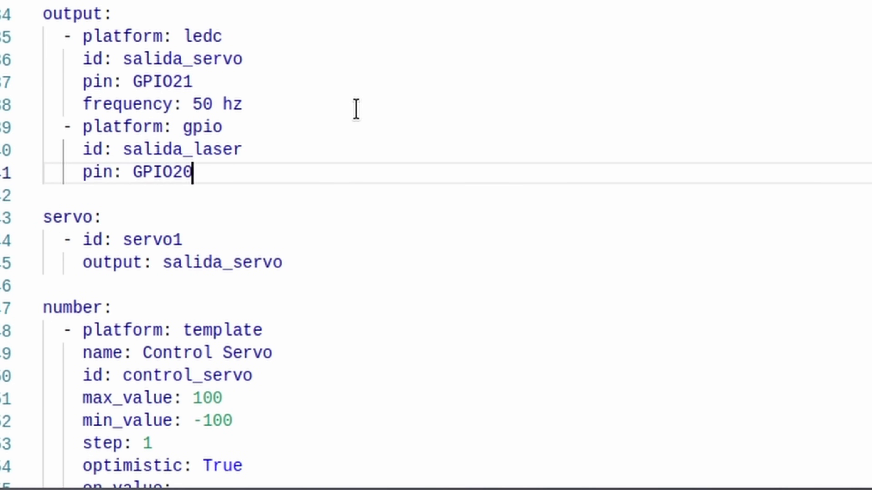
Add a light section after the number block with platform binary and output salida_laser
scroll(586, 189, down, 5)
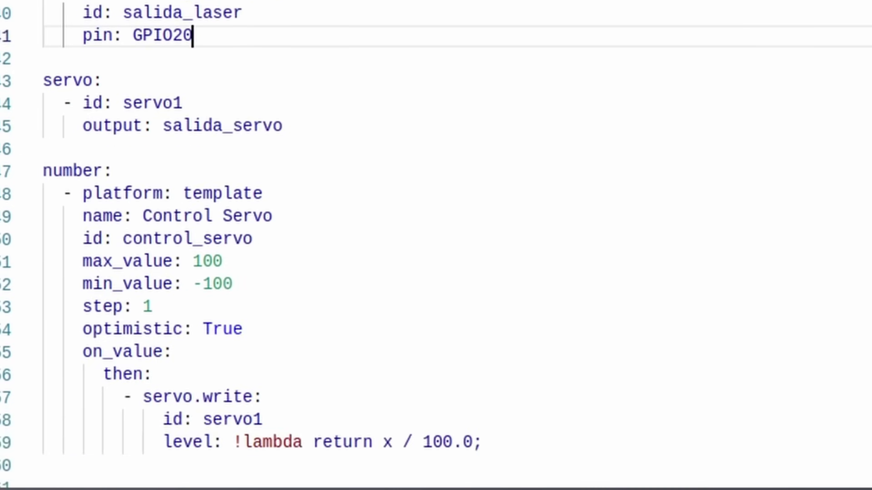
scroll(586, 189, up, 1)
click(573, 294)
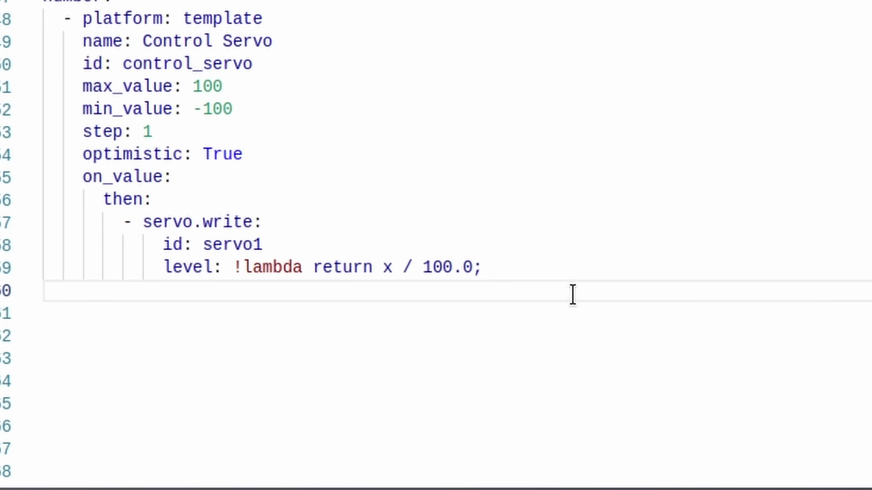
key(Return)
text(light:   - platform: )
text(b)
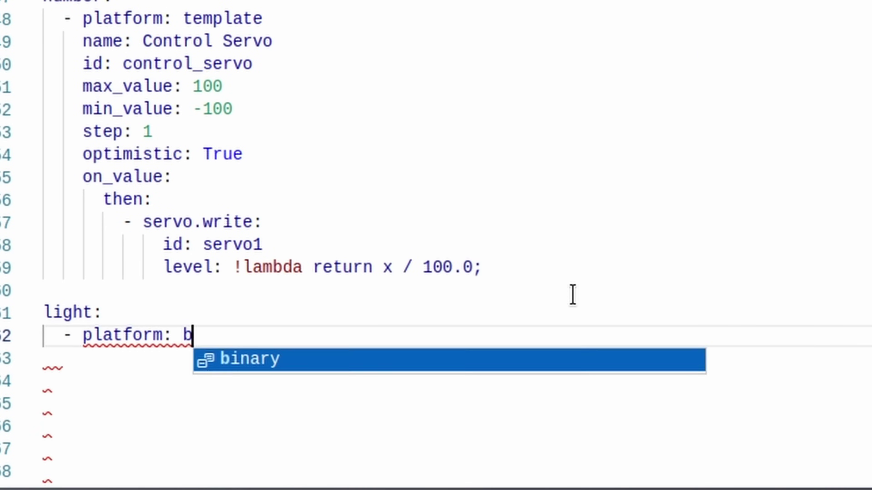
key(Return)
key(Return)
key(Return)
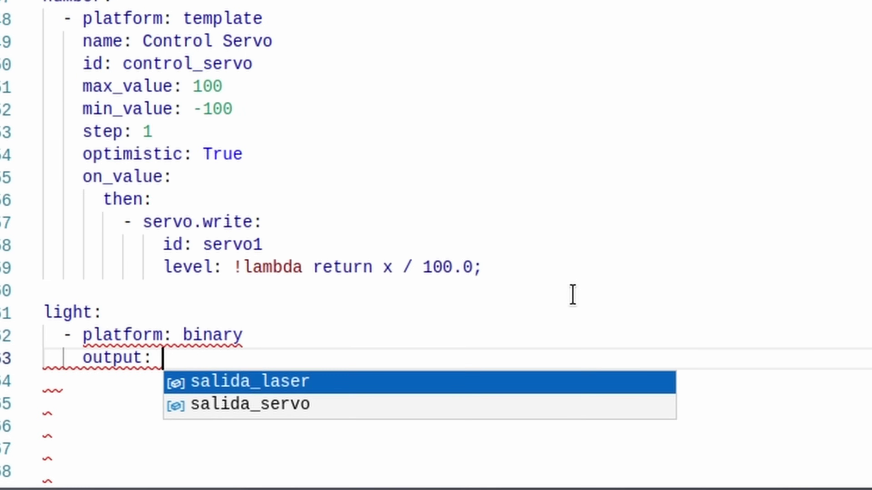
key(Return)
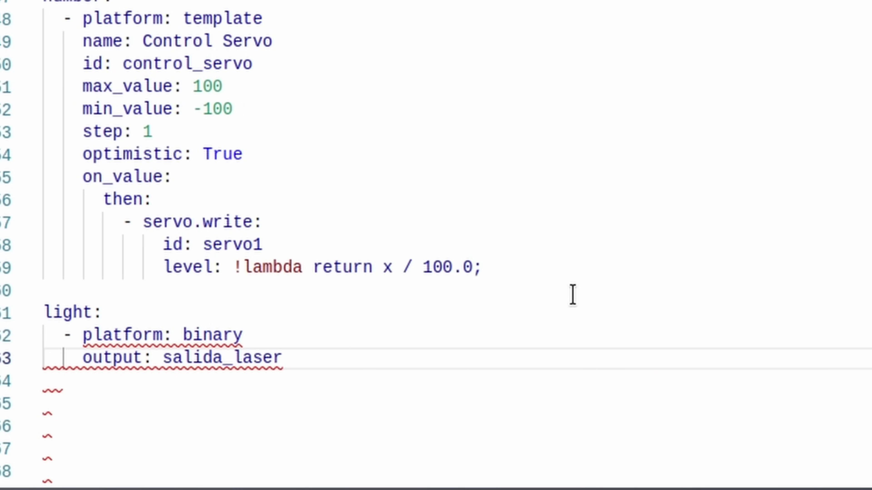
Give the binary light the id laser and the name Láser
key(Return)
text(id)
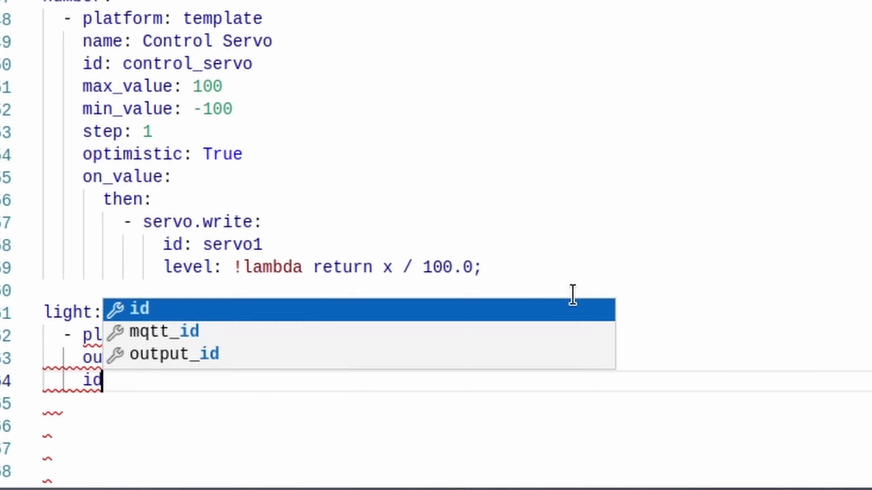
key(Return)
text(laser)
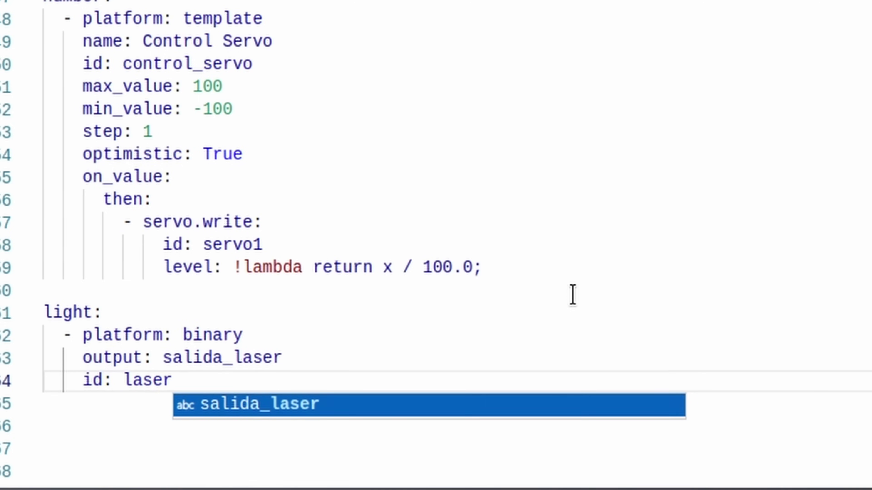
key(Escape)
key(Return)
text(name)
key(Return)
text(S)
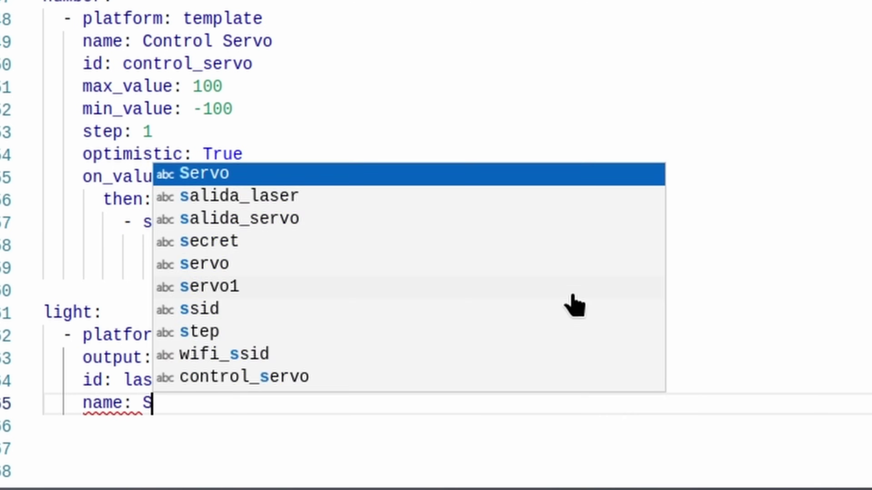
key(BackSpace)
text(Láser)
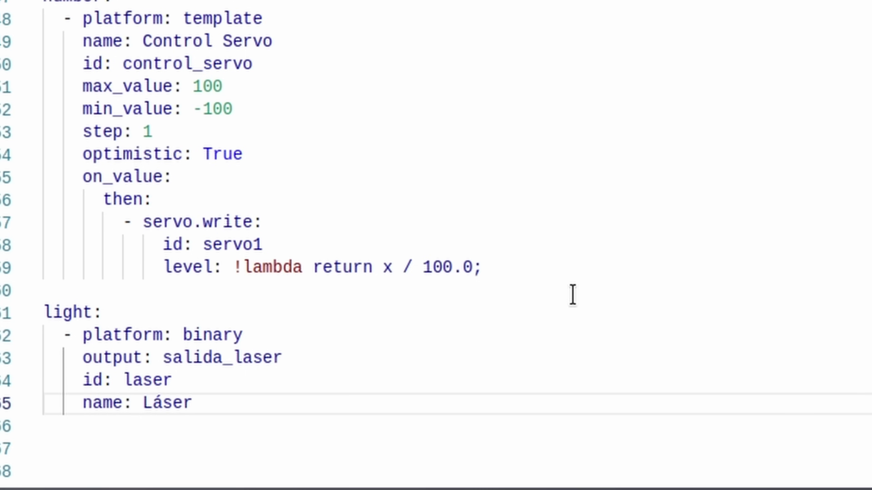
Add a button section with the template platform below the light block in servo.yaml
key(Return)
key(Return)
key(BackSpace)
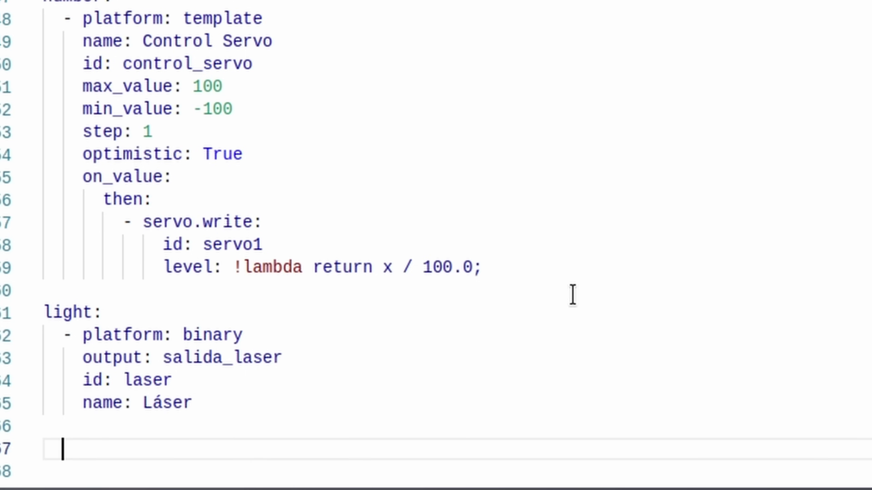
key(BackSpace)
text(bu)
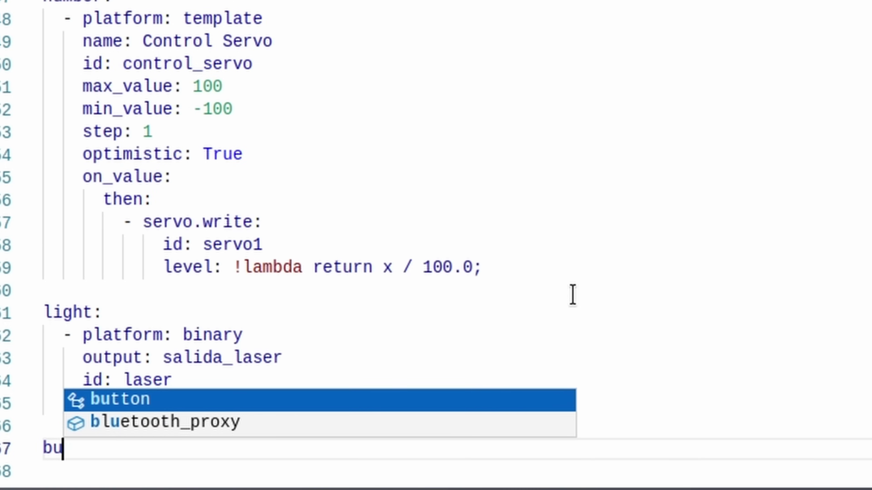
key(Return)
text(temp)
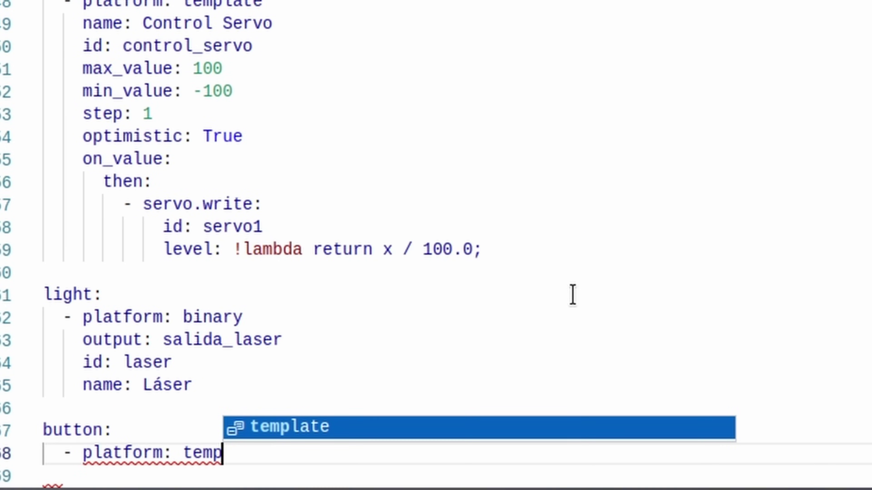
key(Return)
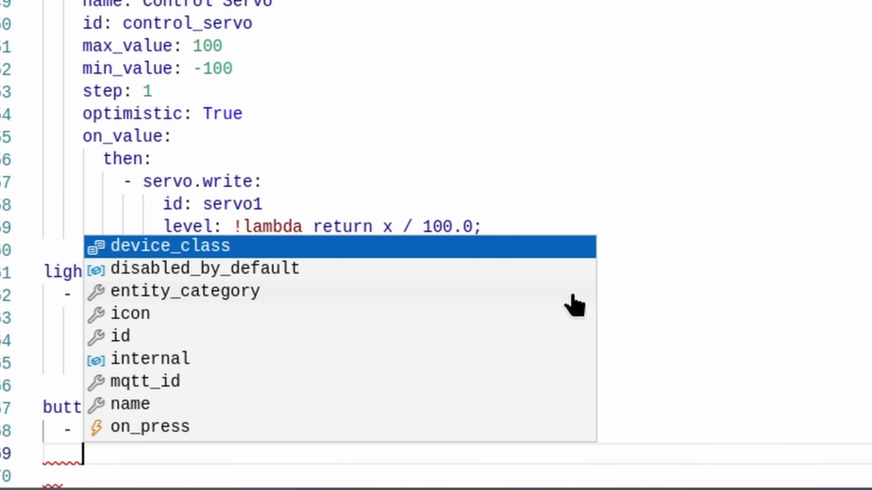
Give the template button the name Disparar
text(na)
key(Return)
text(D)
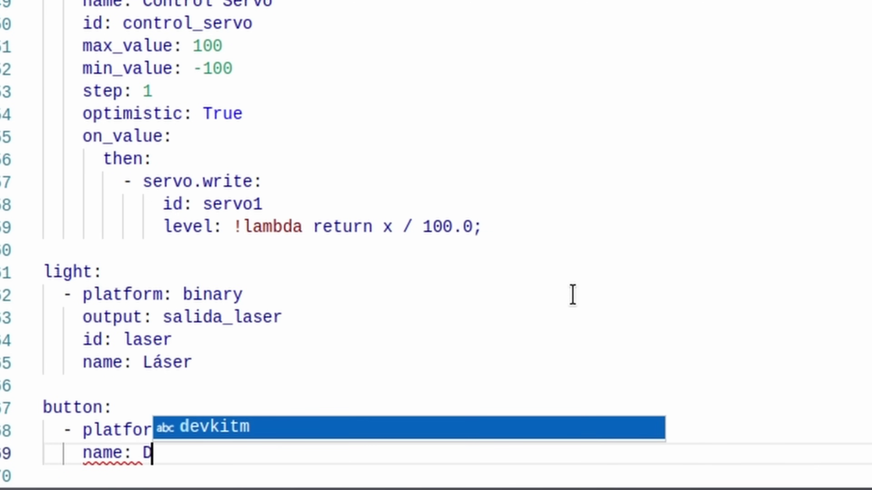
text(isparar)
key(Return)
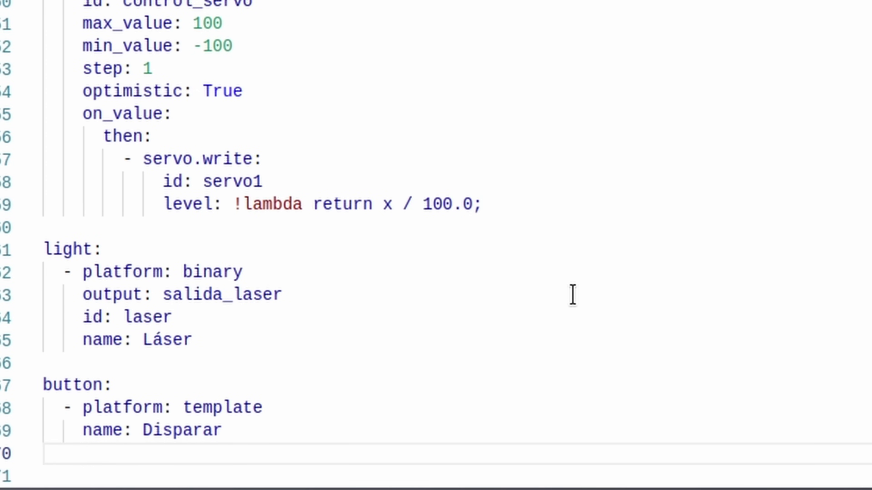
Add an on_press trigger to the Disparar button with the action light.turn_on for laser
text(o)
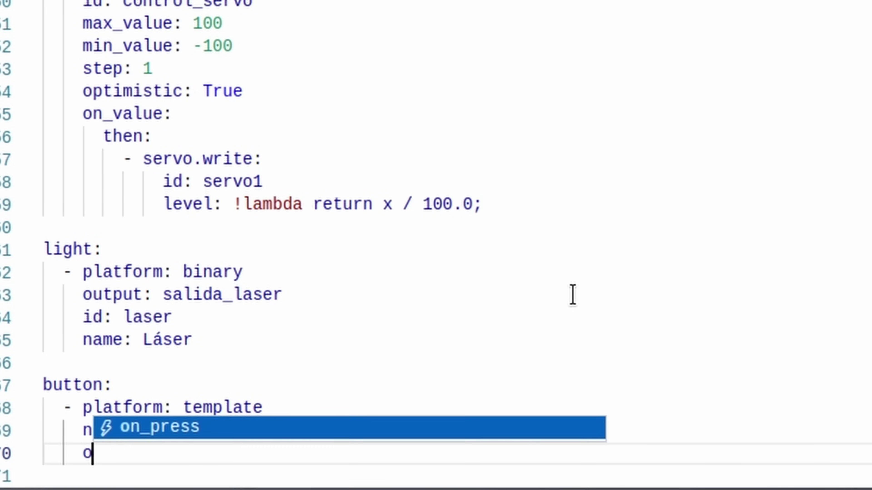
key(Return)
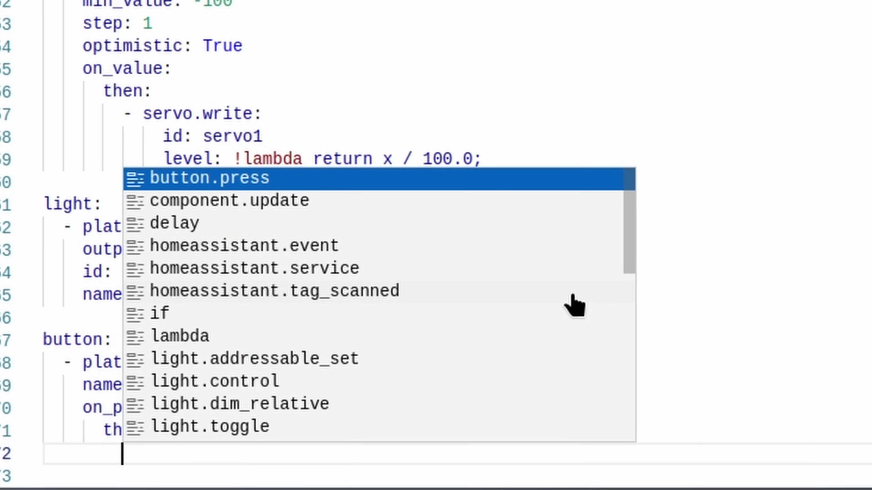
text(lig)
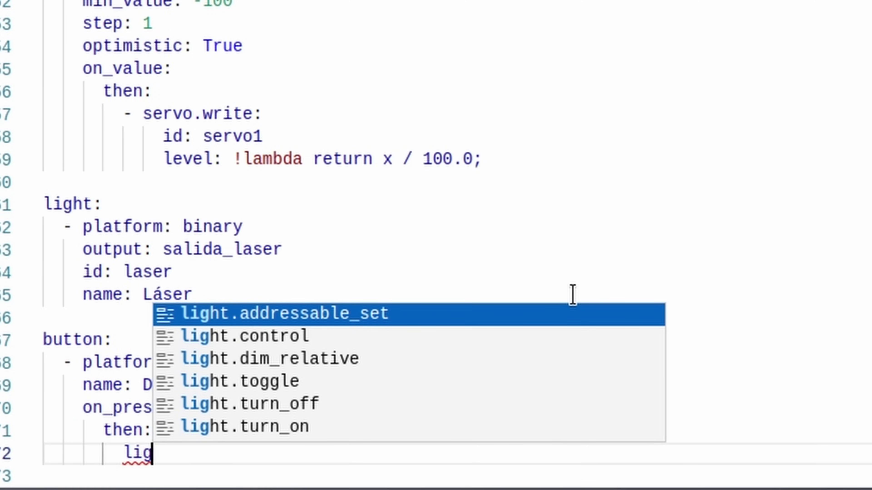
key(Down)
key(Down)
key(Down)
key(Down)
key(Down)
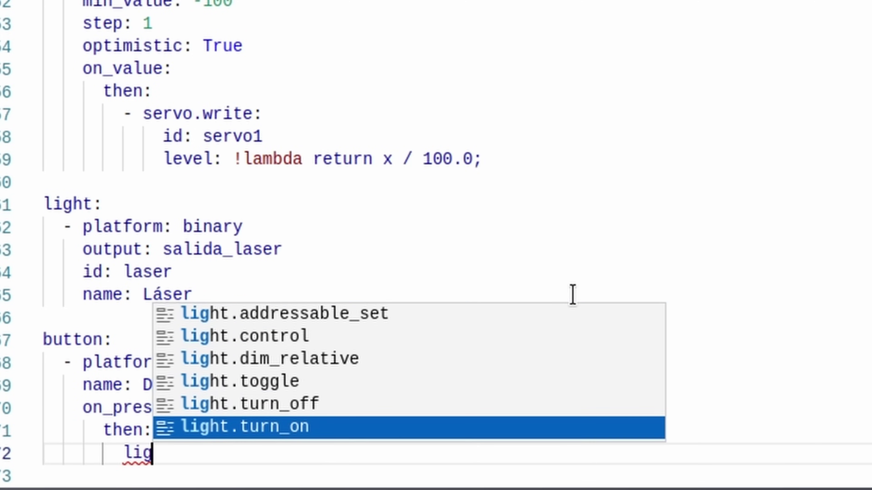
key(Return)
key(Return)
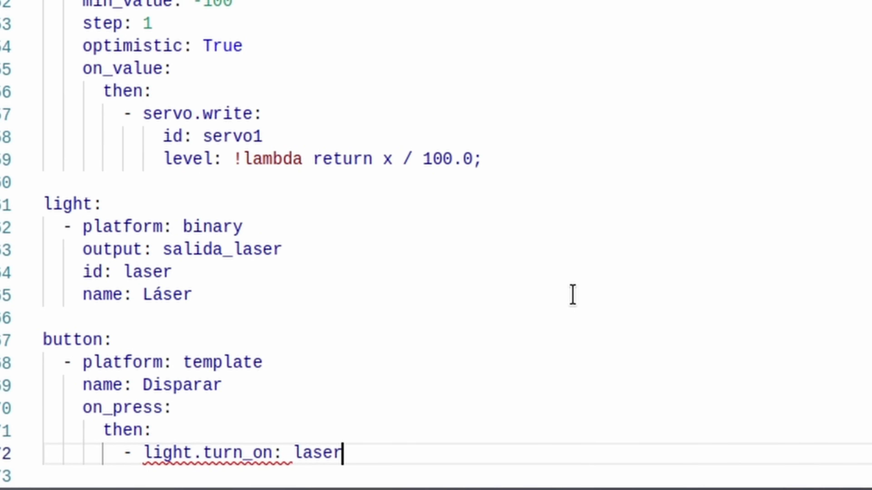
Add a delay action of 2s after the light.turn_on action
key(Return)
text(- delay)
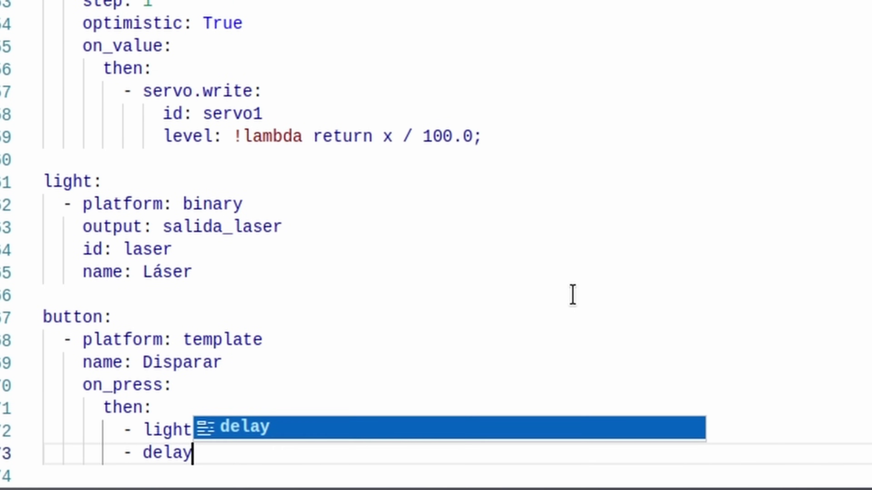
key(Return)
text(2s)
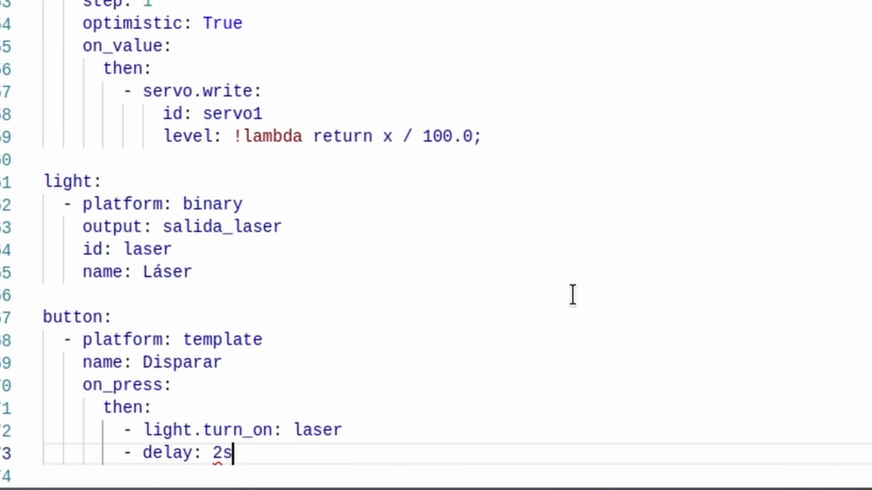
Add a light.turn_off action for laser after the delay
key(Return)
text(- )
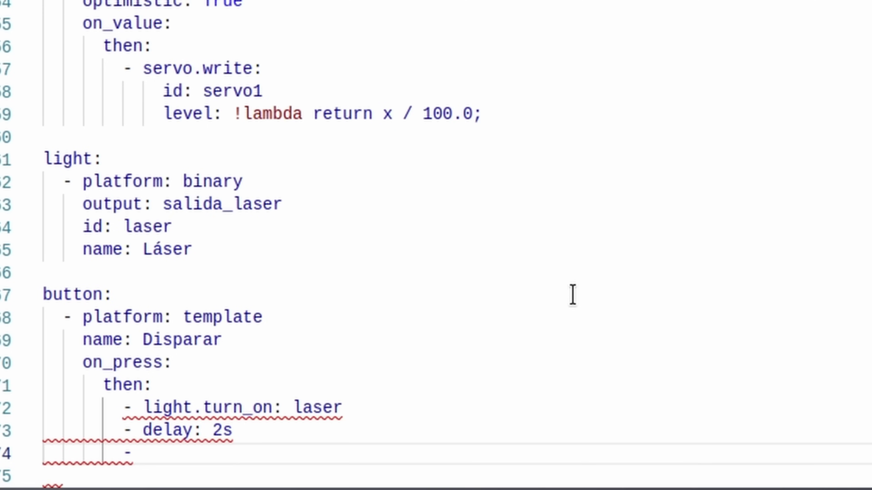
text(light)
key(Up)
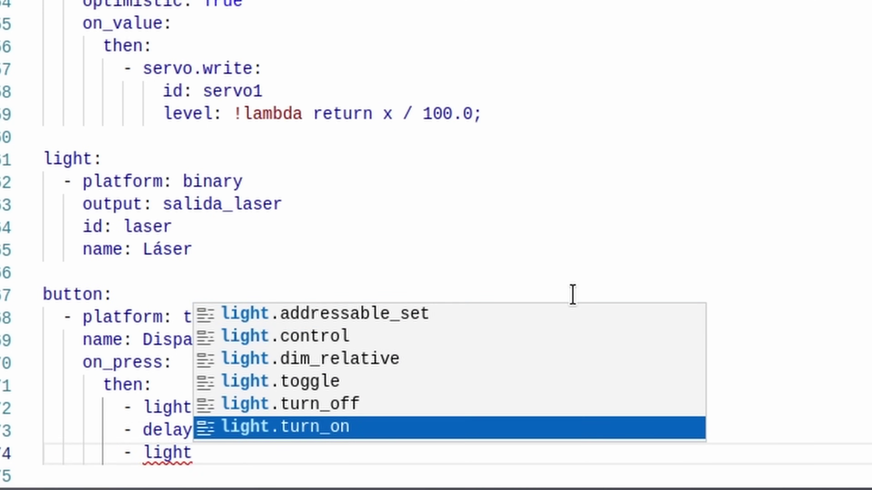
key(Up)
key(Return)
scroll(255, 232, down, 3)
text(laser)
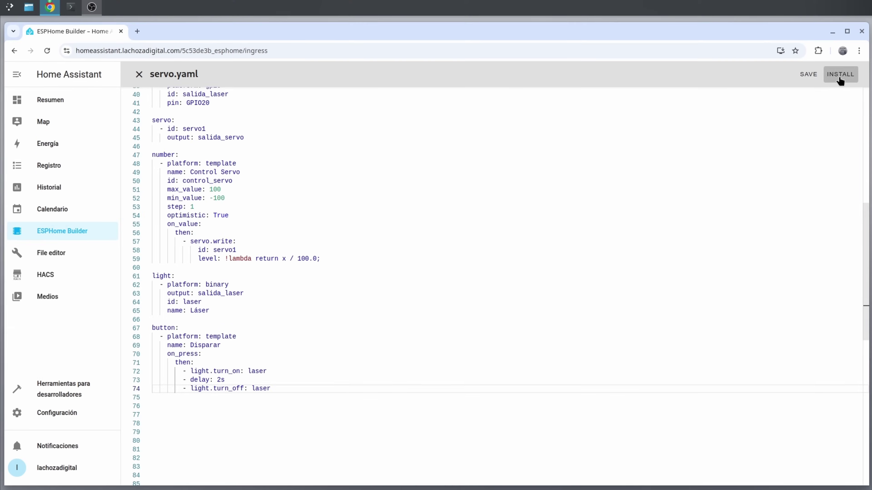
Install servo.yaml wirelessly on the device and stop the log output once the upload is done
click(839, 77)
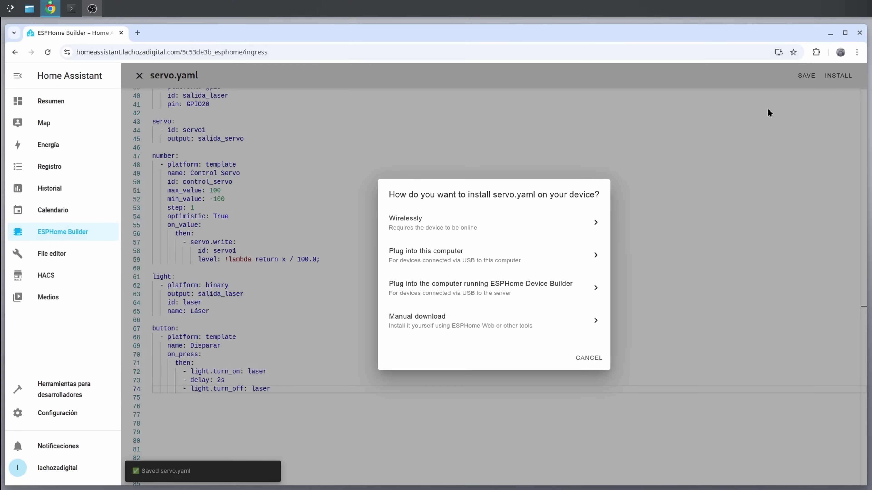
click(468, 227)
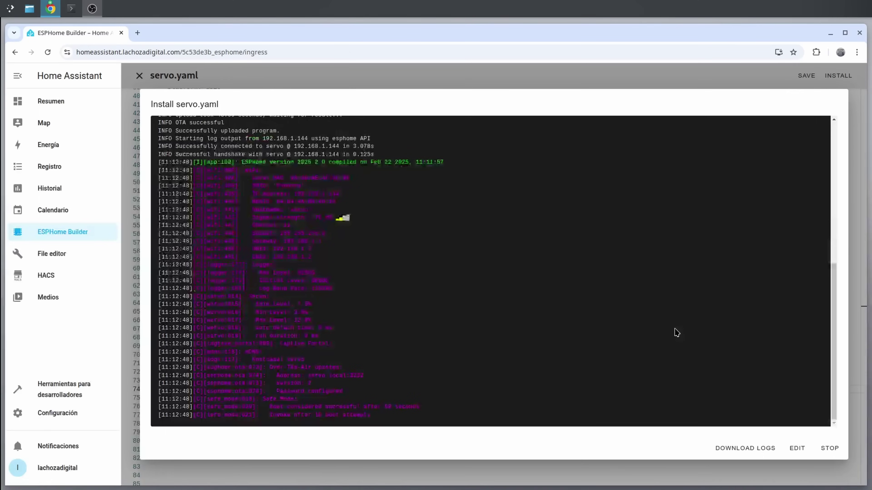
click(831, 450)
Open the servo device page of the ESPHome integration in the Home Assistant settings
click(54, 414)
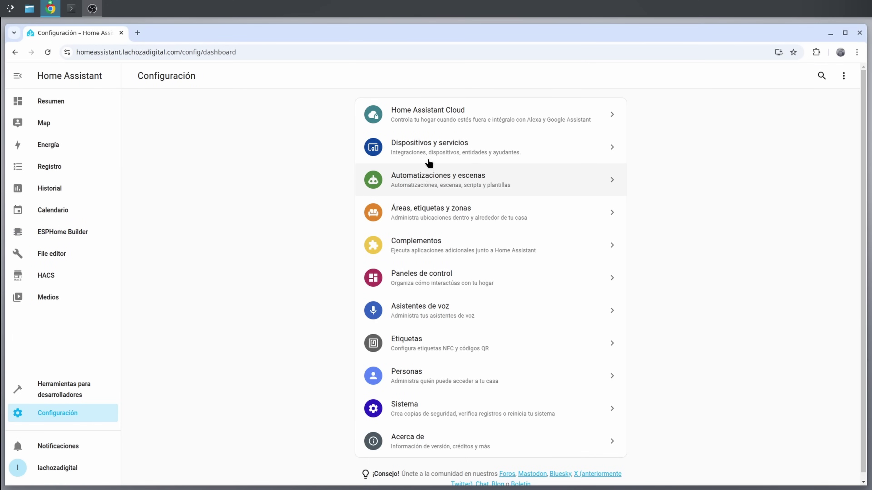
click(428, 148)
click(512, 138)
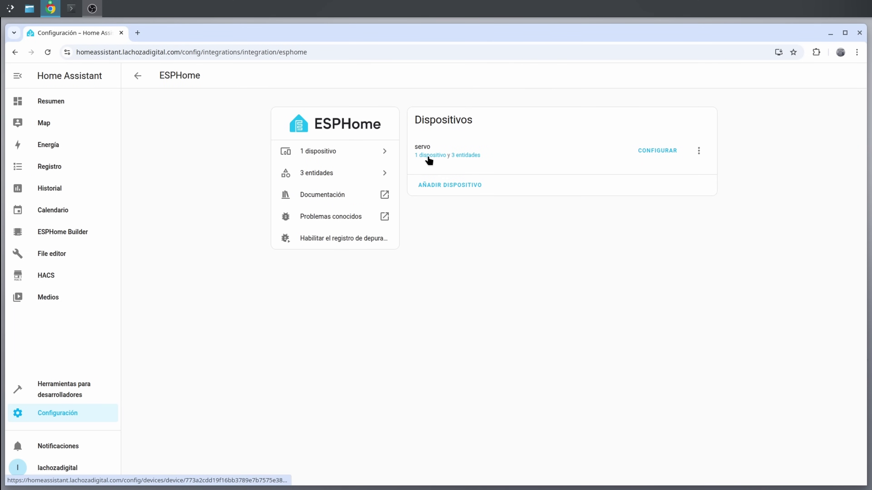
click(437, 159)
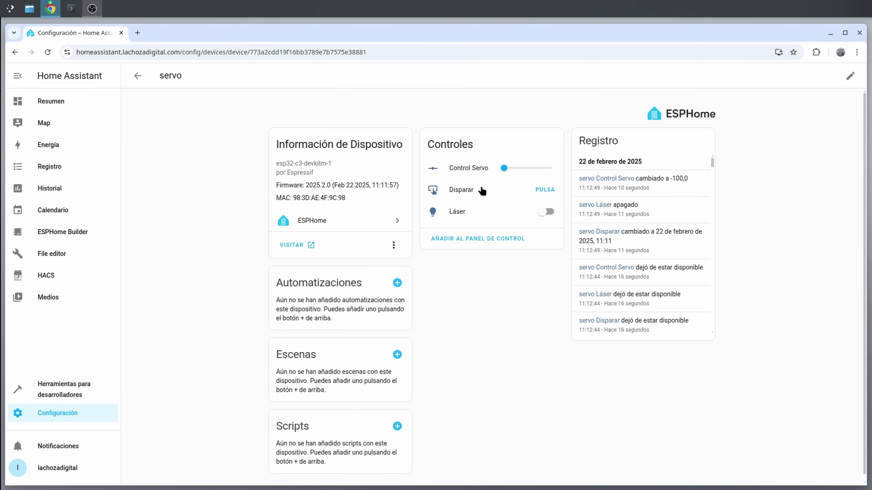
Test the device controls by switching the Láser light on and off and triggering Disparar
click(536, 212)
click(549, 213)
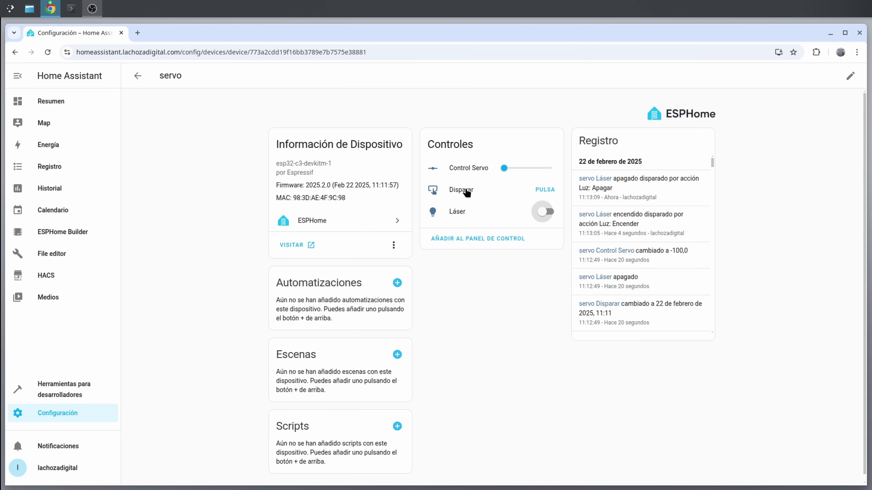
click(543, 191)
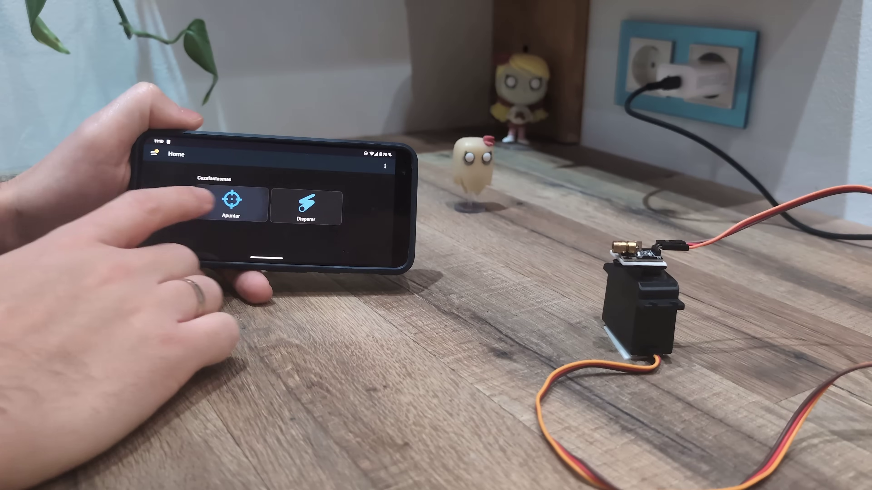
click(231, 204)
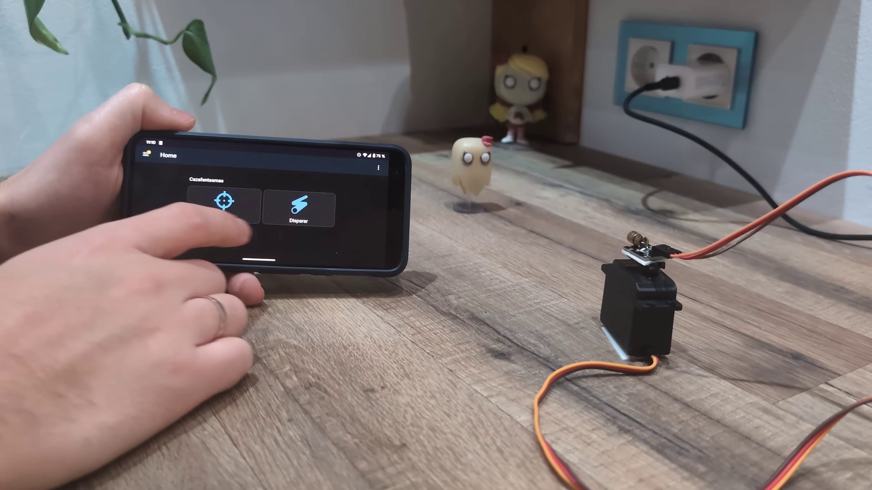
click(306, 210)
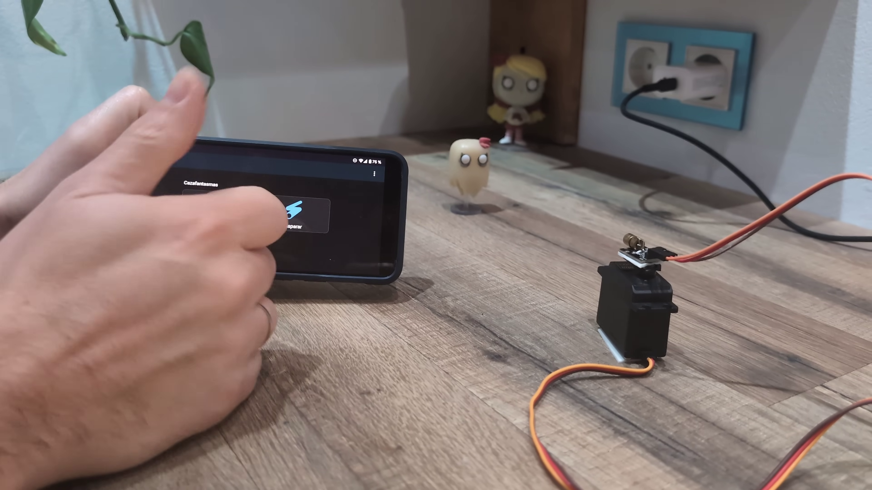
click(219, 206)
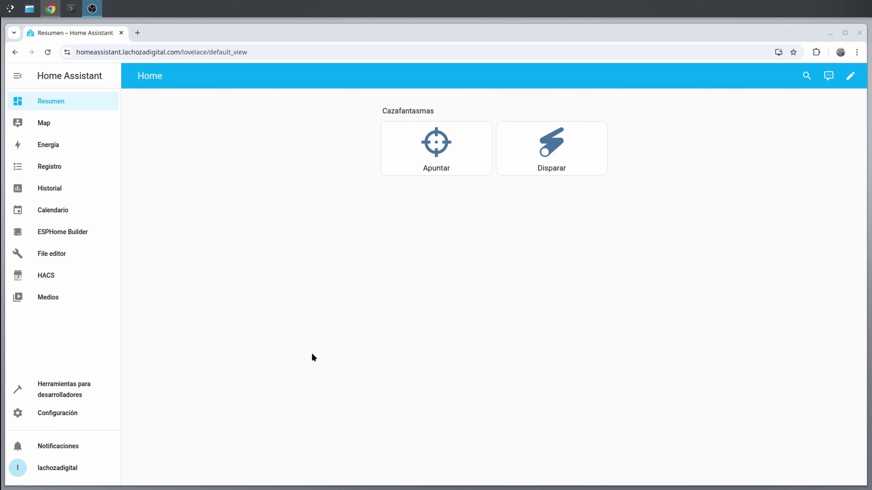
Create a new empty automation in the Home Assistant automation settings
click(58, 414)
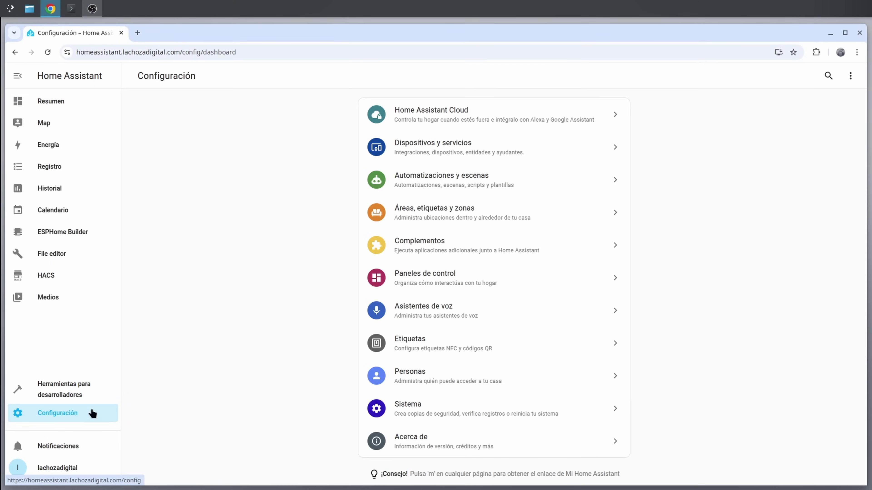
click(474, 179)
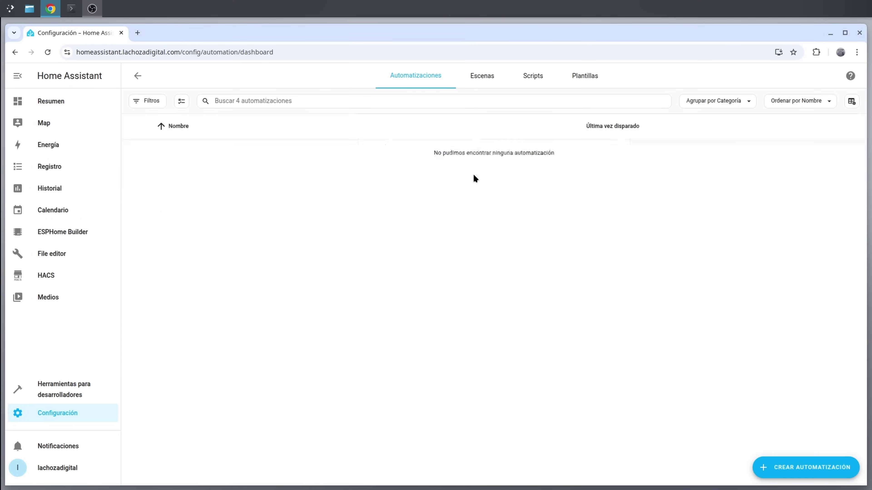
click(813, 469)
click(403, 255)
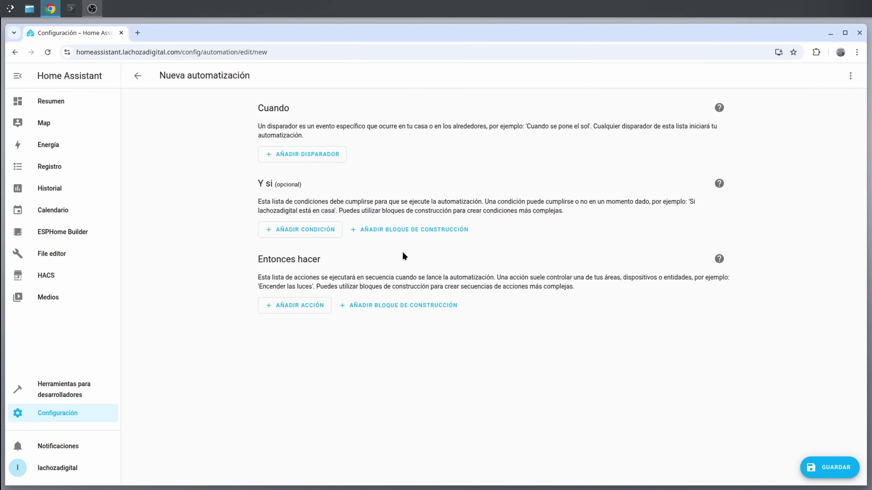
Add an Estado trigger for the entity servo Láser changing to Encendido
click(296, 156)
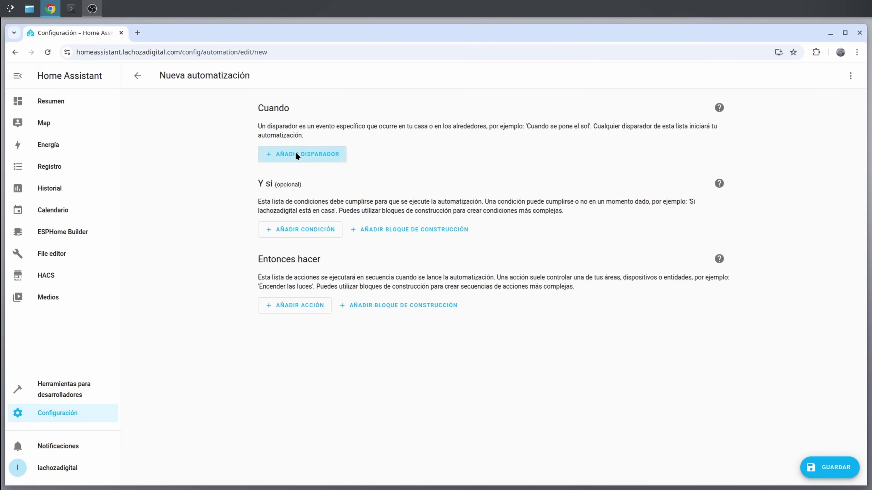
text(estado)
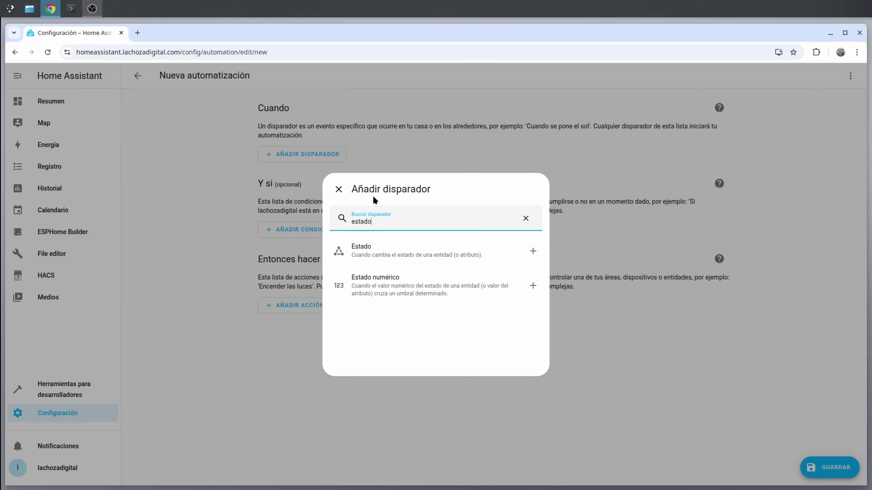
click(383, 248)
click(332, 178)
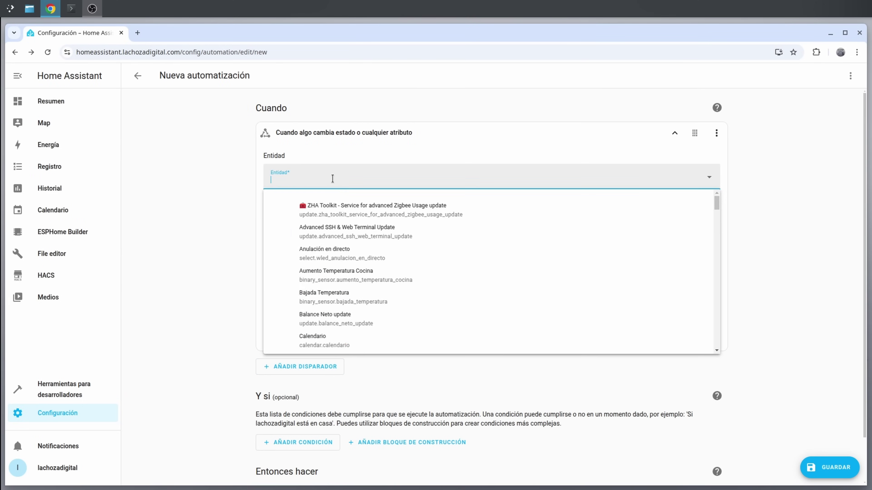
text(laser)
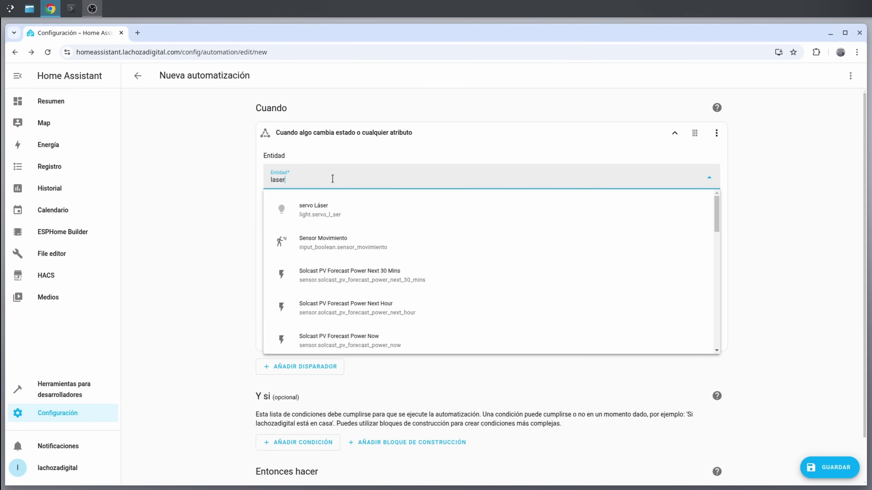
click(332, 206)
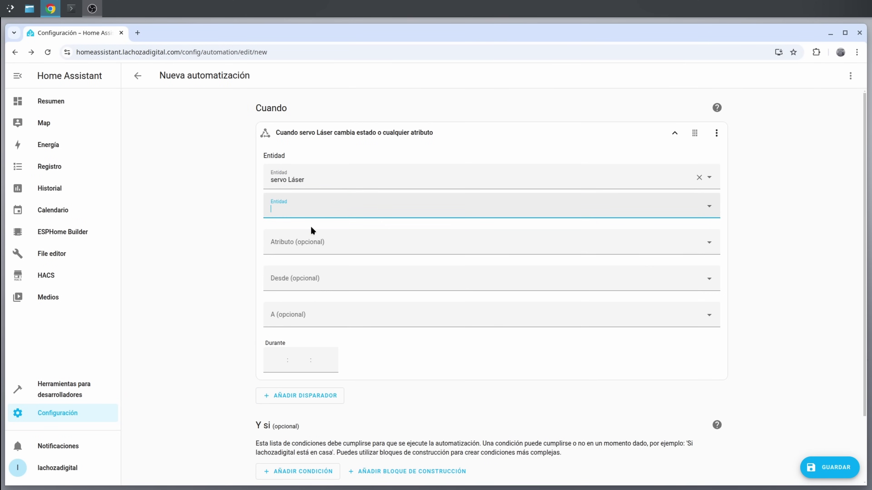
click(307, 309)
click(290, 365)
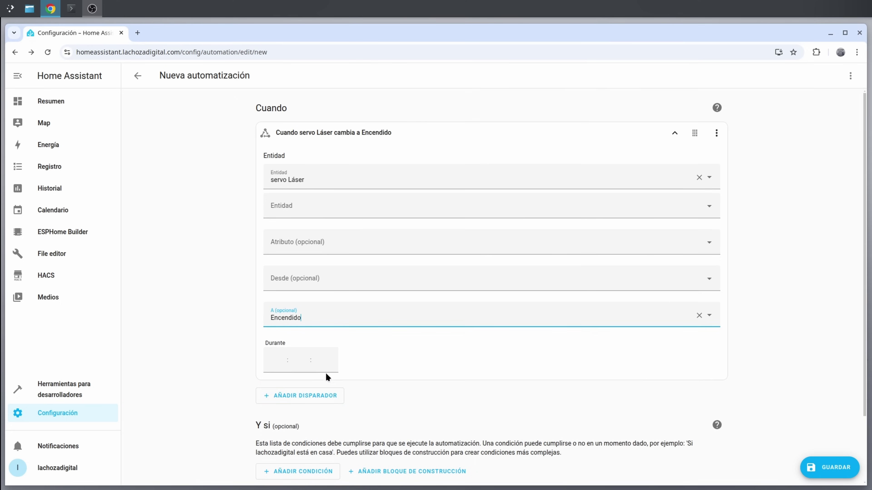
Set the duration of the servo Láser trigger to 10 seconds
click(325, 364)
text(10)
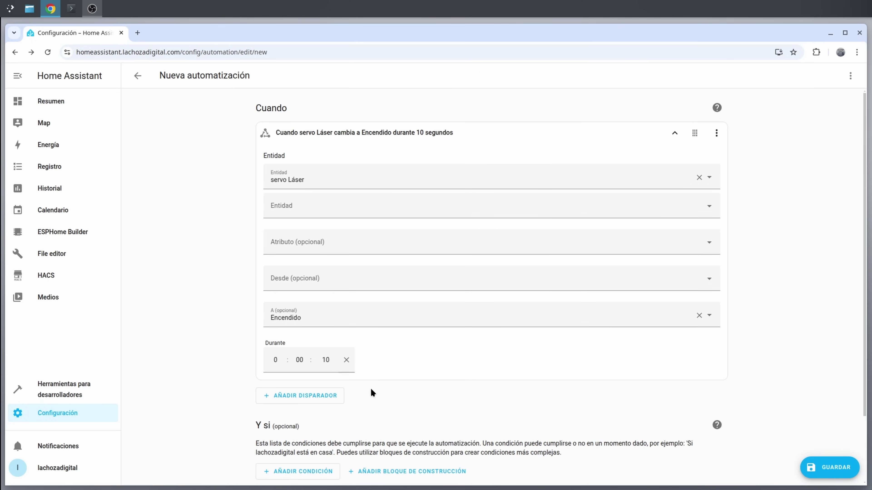
Add a Repetir building block to the automation's actions with the repetition type Mientras
scroll(370, 392, down, 3)
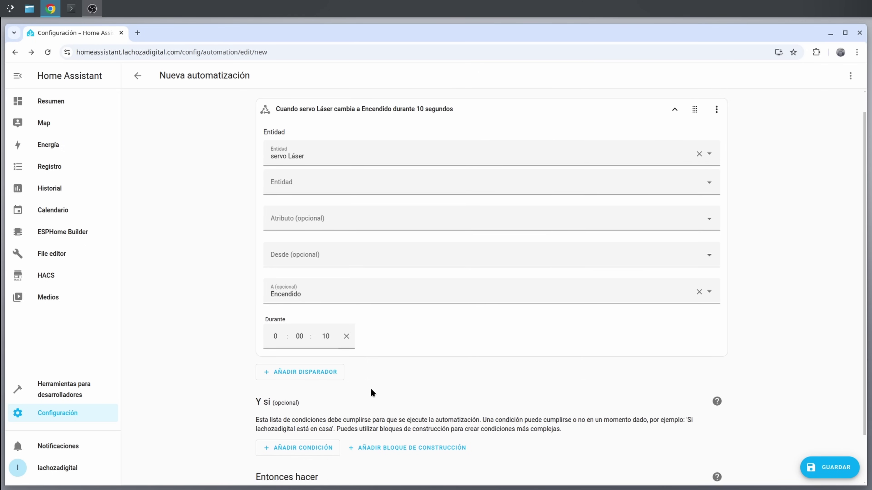
click(393, 468)
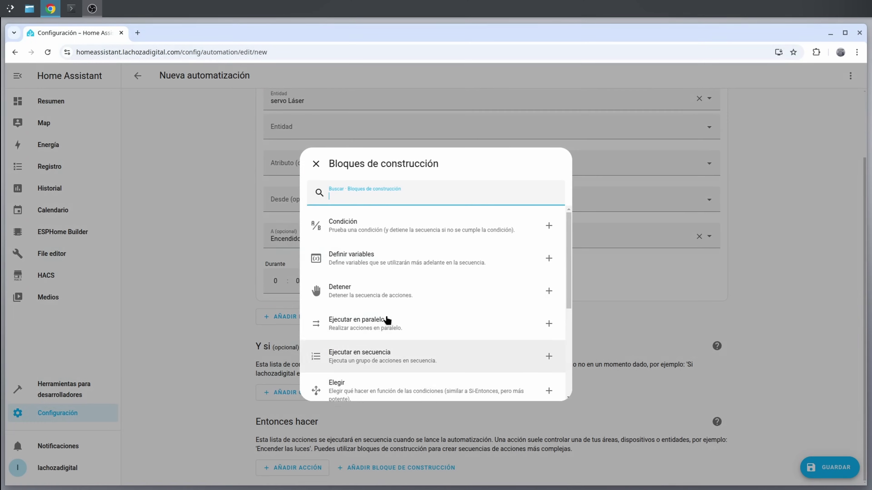
text(repe)
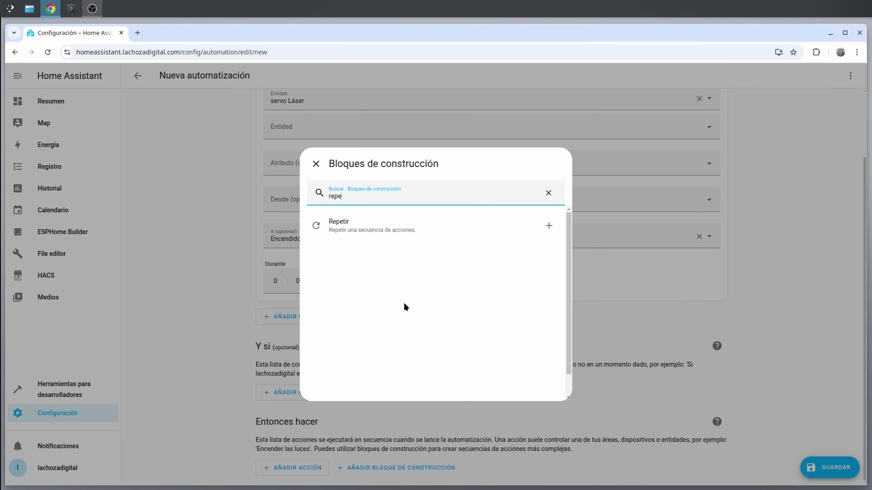
click(403, 230)
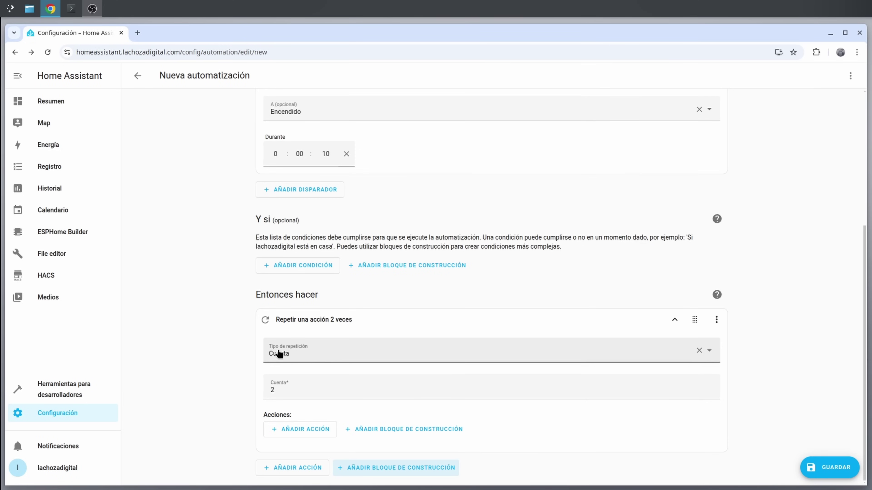
click(335, 354)
click(288, 398)
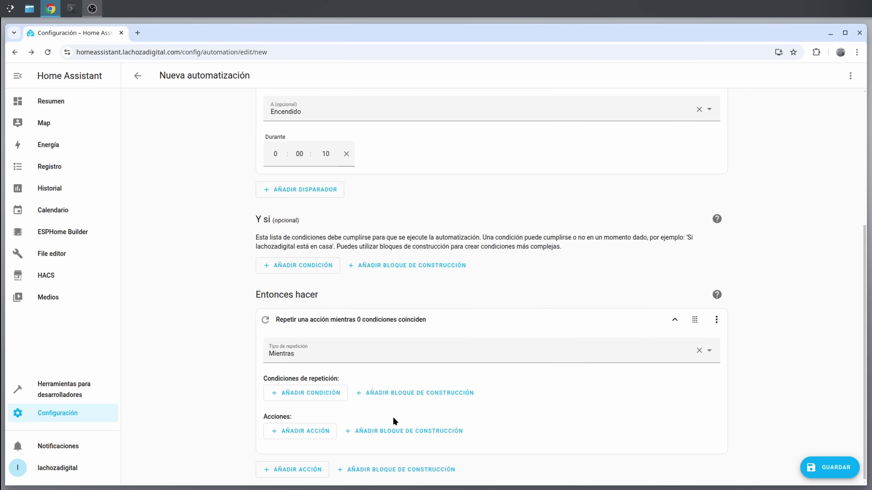
Add an Estado repetition condition requiring the entity servo Láser to be Encendido
click(306, 393)
text(estado)
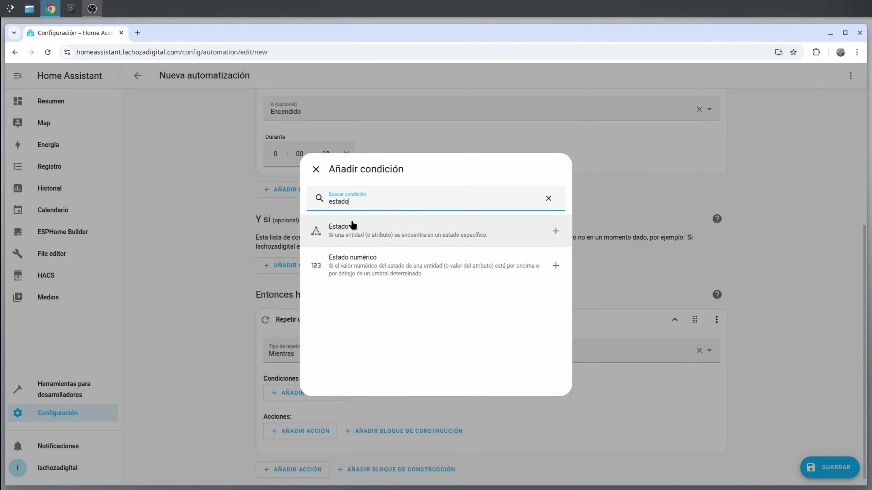
click(366, 228)
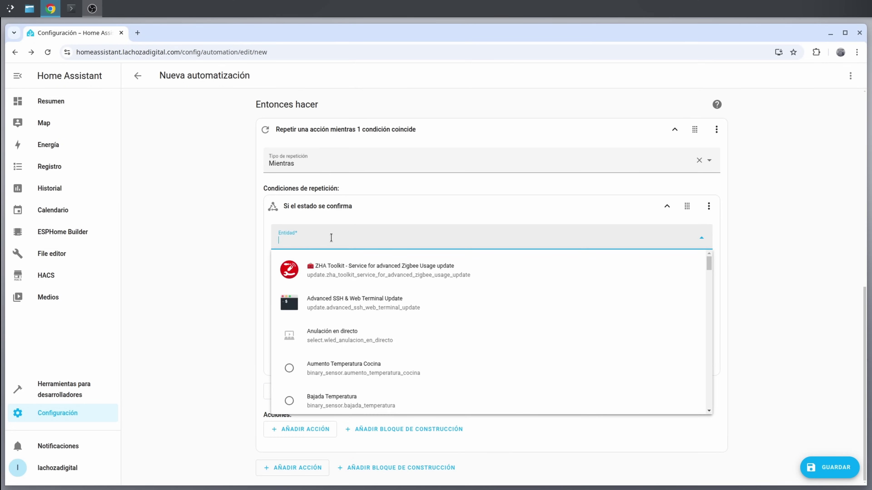
text(serv)
click(332, 269)
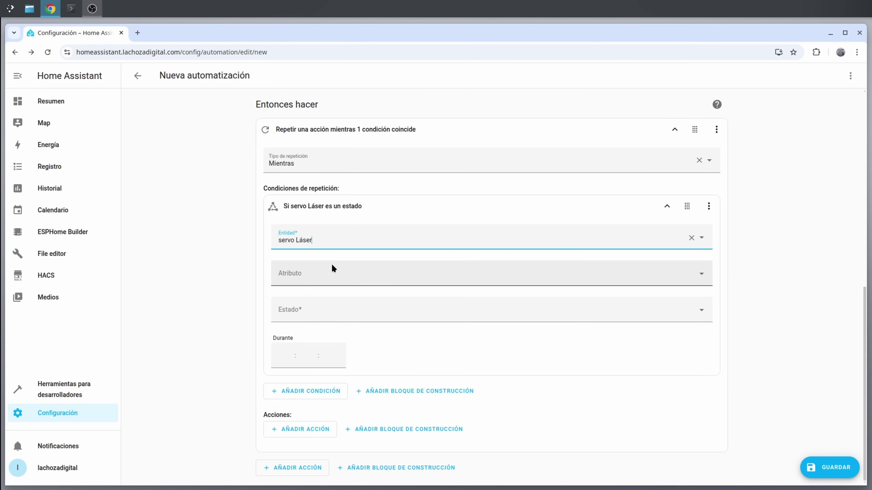
click(306, 314)
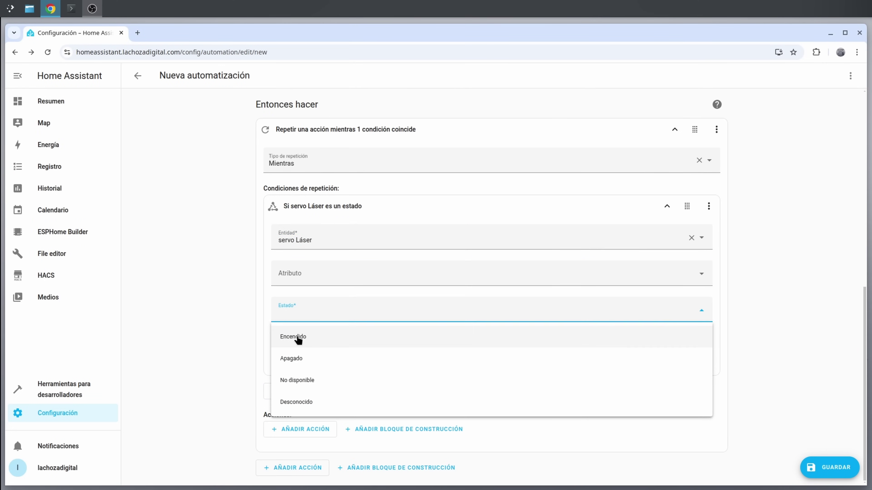
click(298, 337)
click(516, 377)
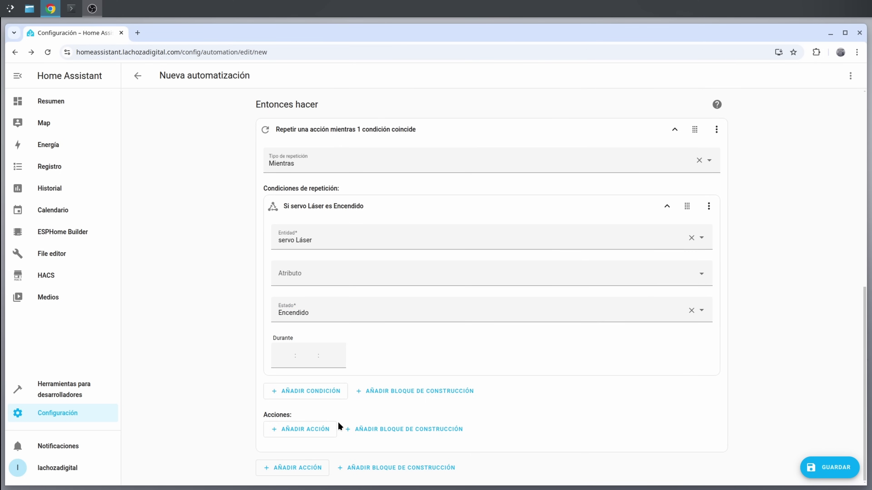
Add a Número: Establecer action inside the repeat block, targeting the entity servo Control
click(305, 431)
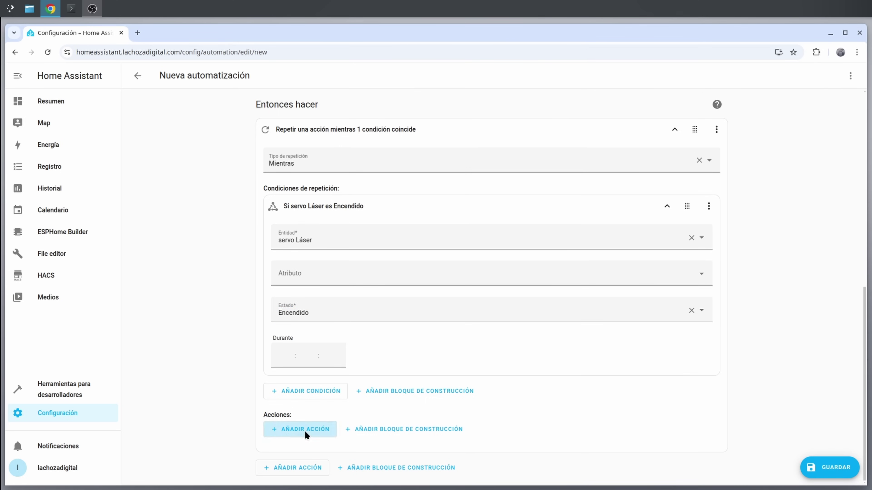
text(numer)
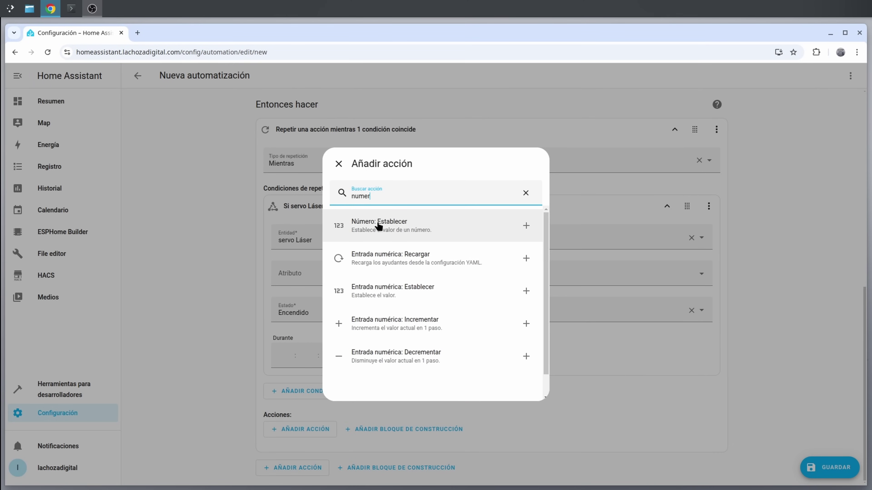
click(377, 223)
click(638, 324)
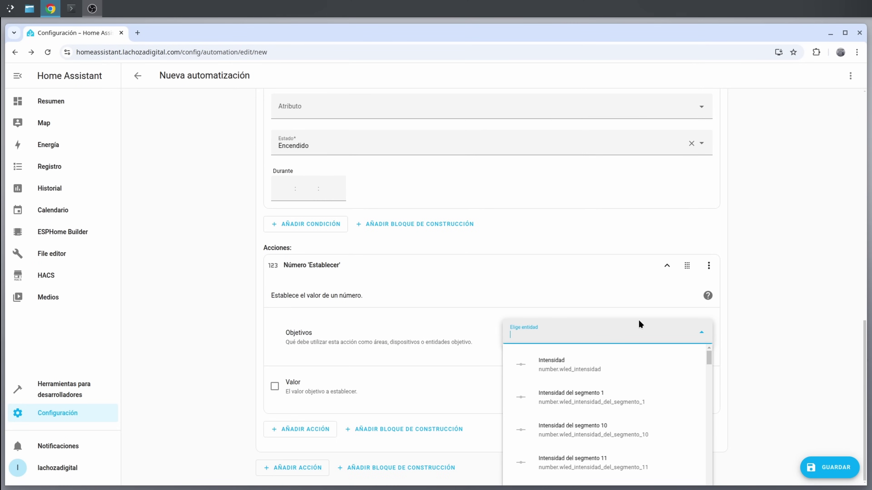
text(contro)
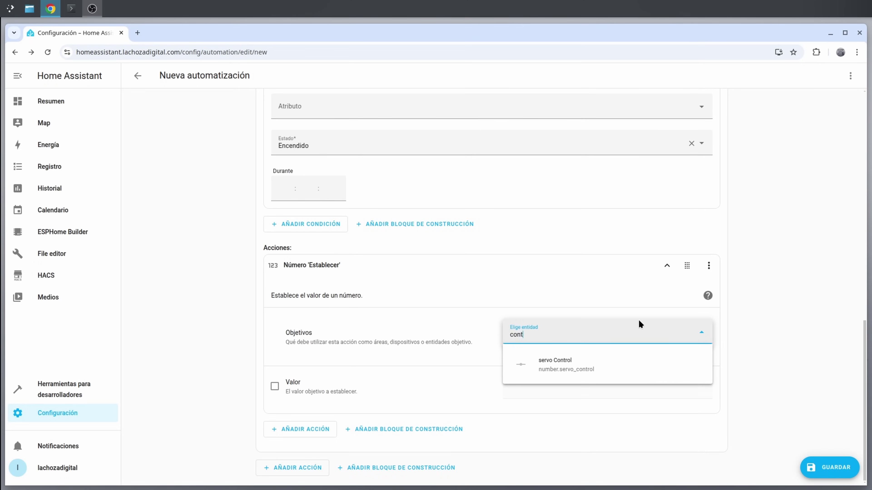
click(571, 370)
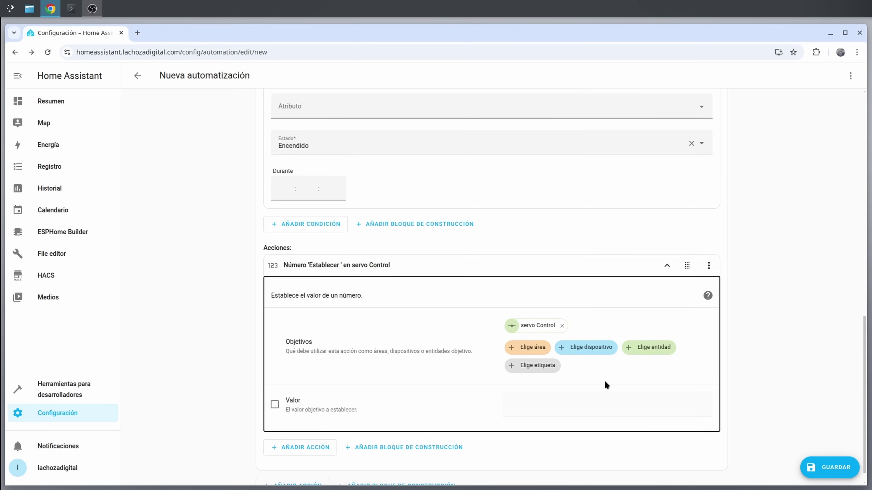
Enable the servo Control action's value and set it to the template "{{ range(0, 60) | random }}"
click(276, 406)
click(568, 405)
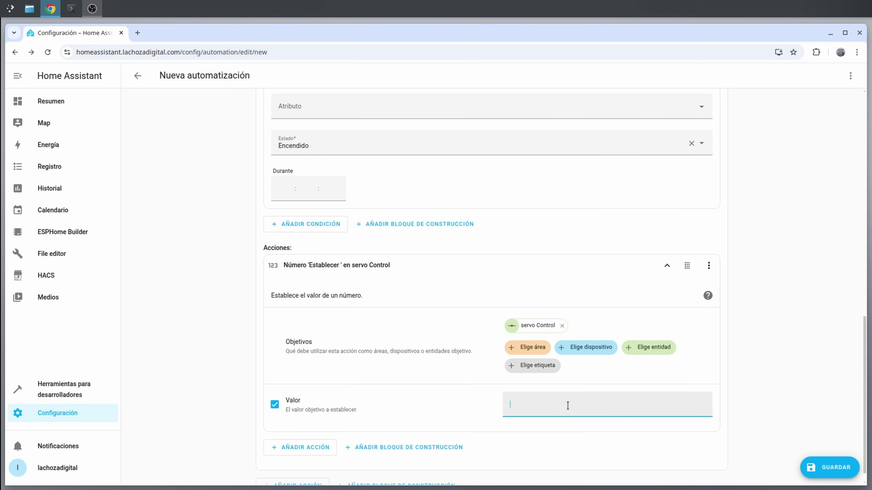
text({{)
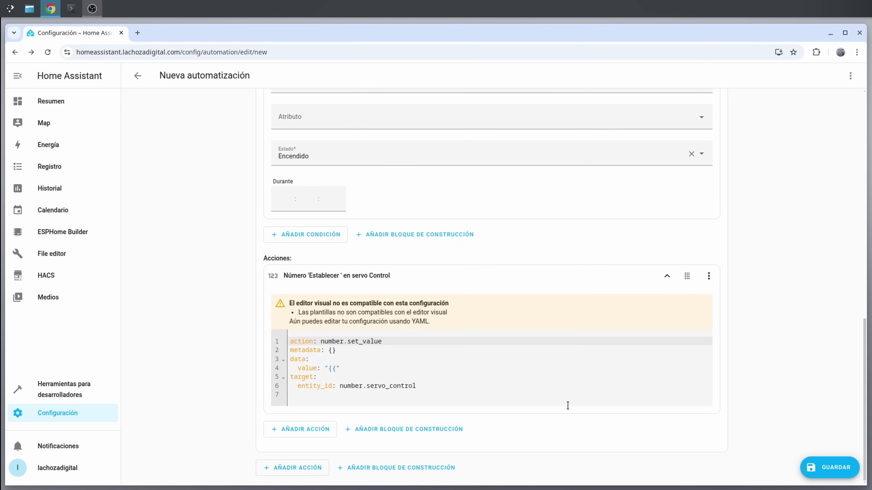
click(332, 368)
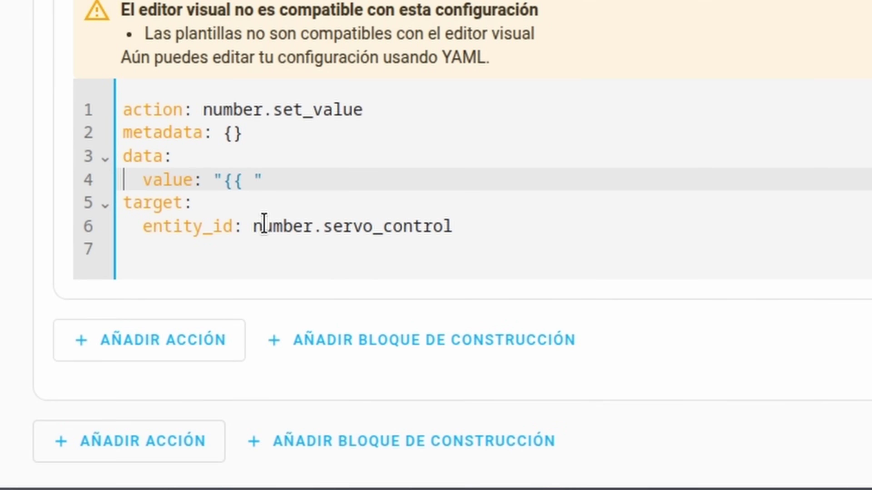
text(range()
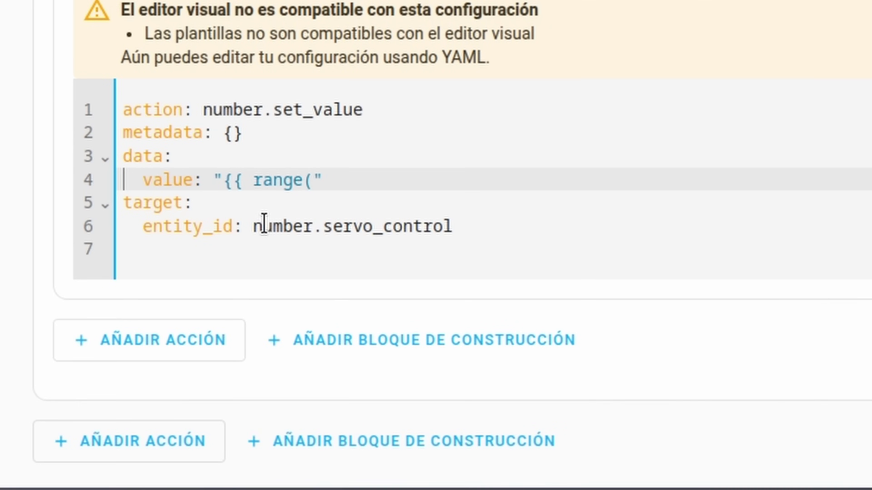
text(0, 60))
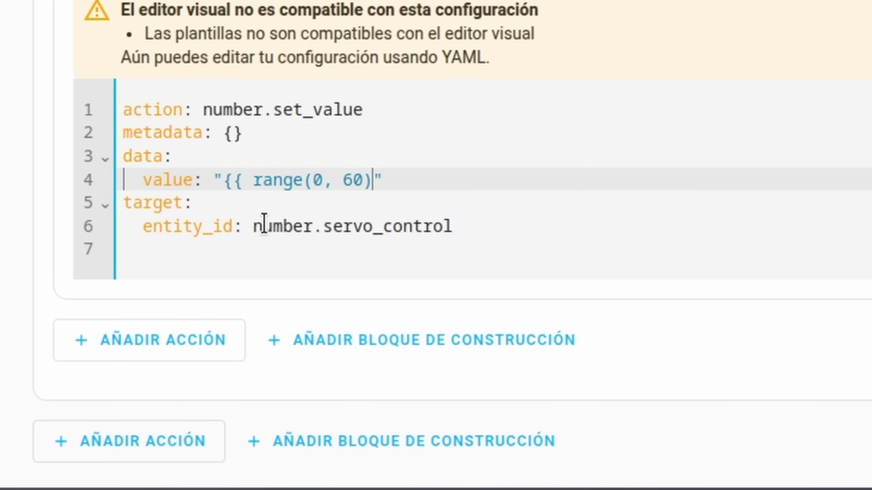
text( | random )
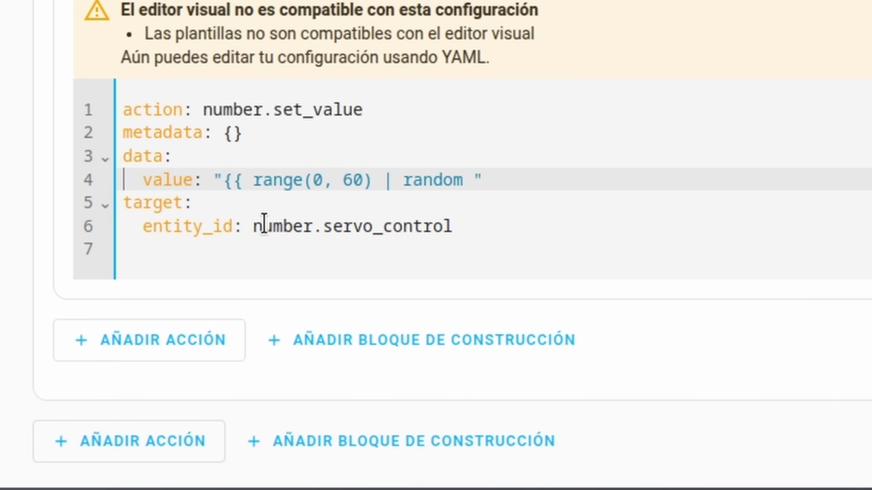
text(}})
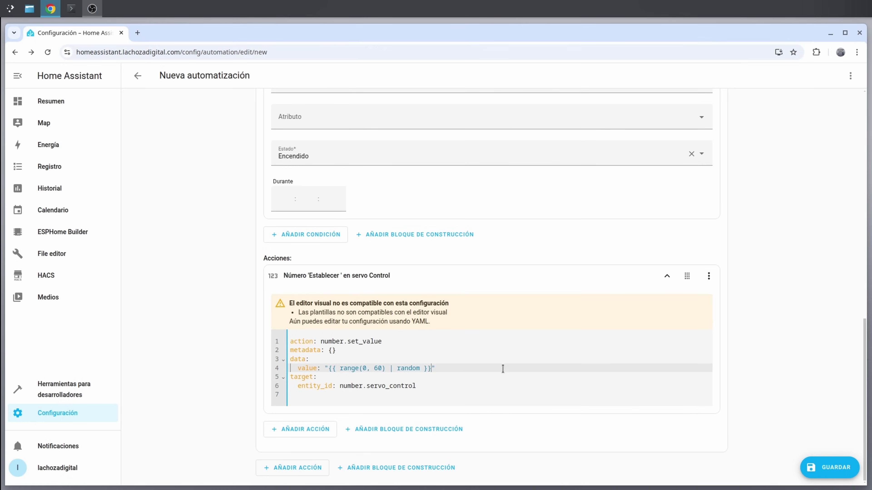
Add a delay action of 800 milliseconds after the servo Control action in the repeat block
click(299, 432)
text(retras)
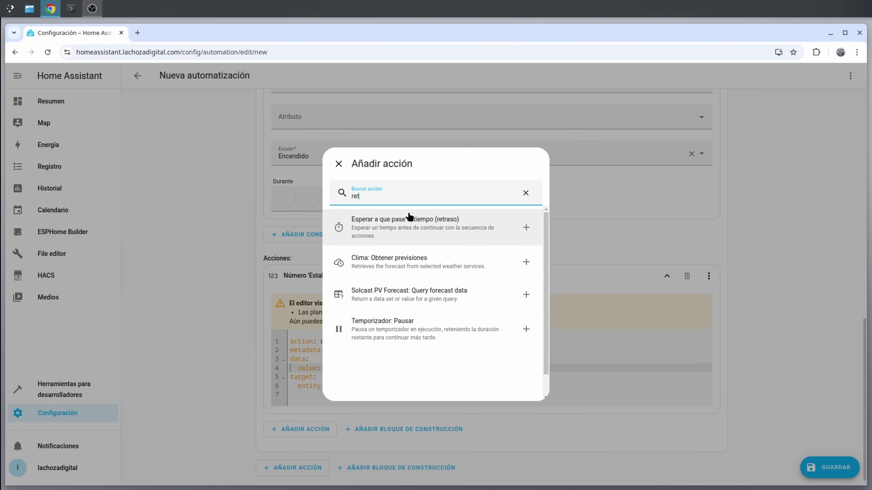
click(408, 216)
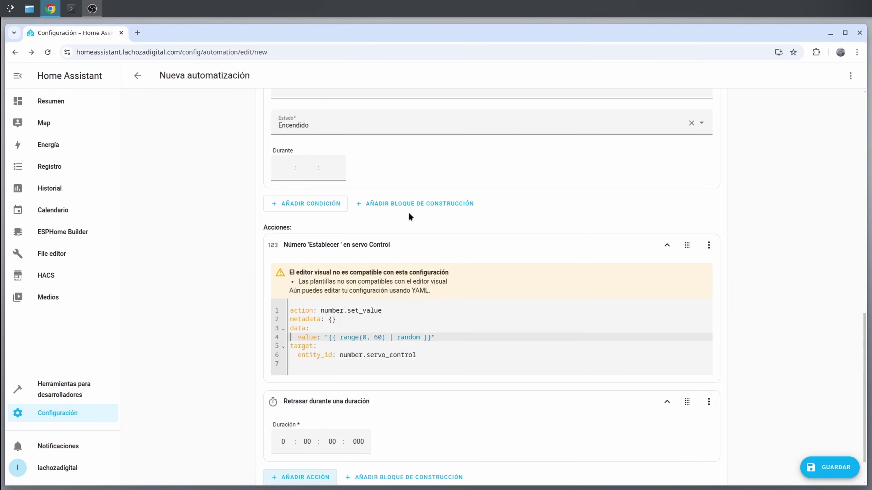
click(367, 448)
text(800)
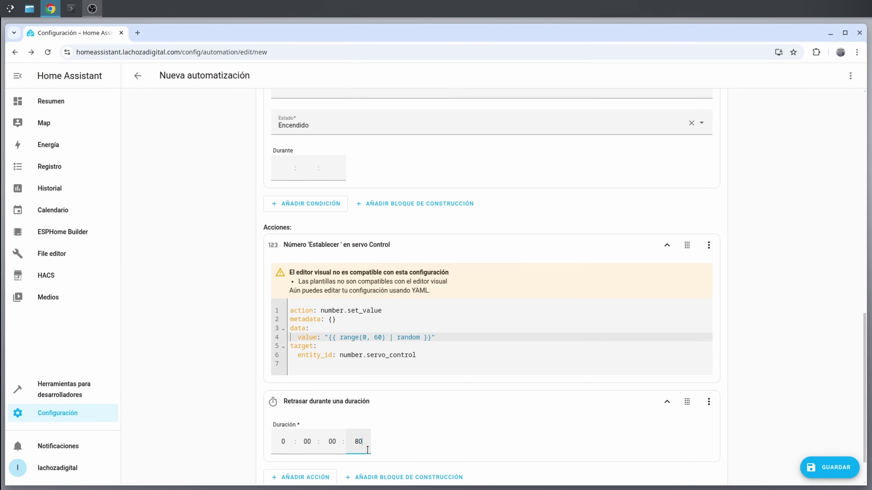
click(395, 457)
Save the automation under the name Auto Láser
scroll(417, 451, down, 2)
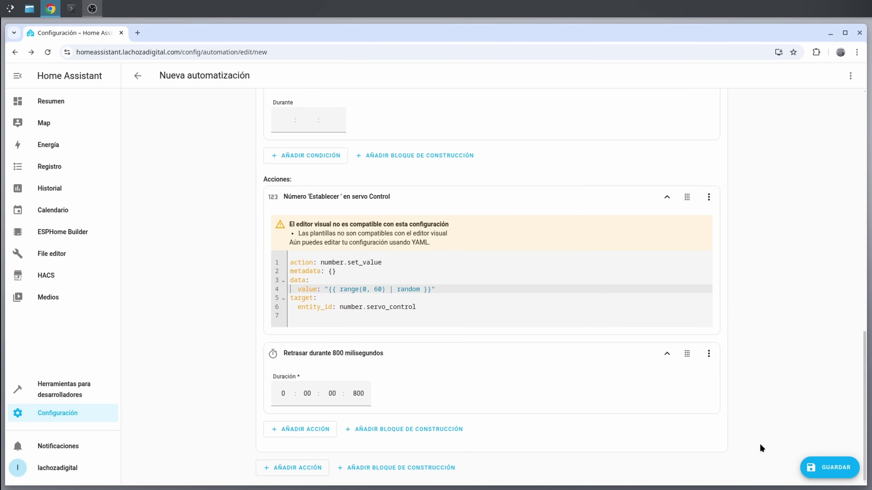
click(824, 467)
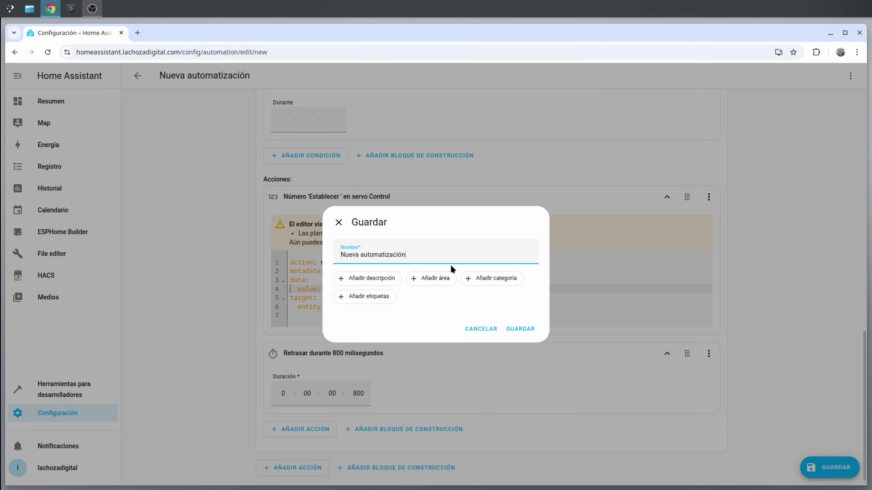
drag(433, 256, 291, 250)
text(Auto Láser)
click(513, 328)
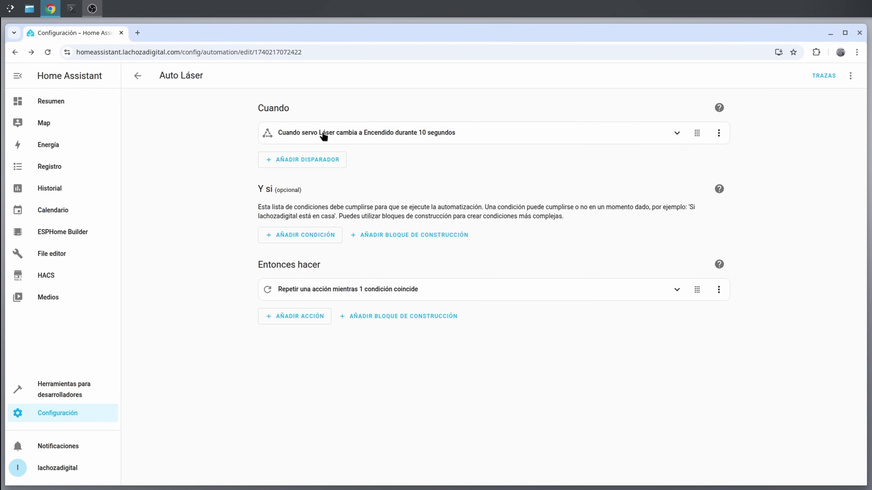
Expand the repeat block of the Auto Láser automation to review its condition and actions
click(405, 295)
scroll(436, 288, down, 2)
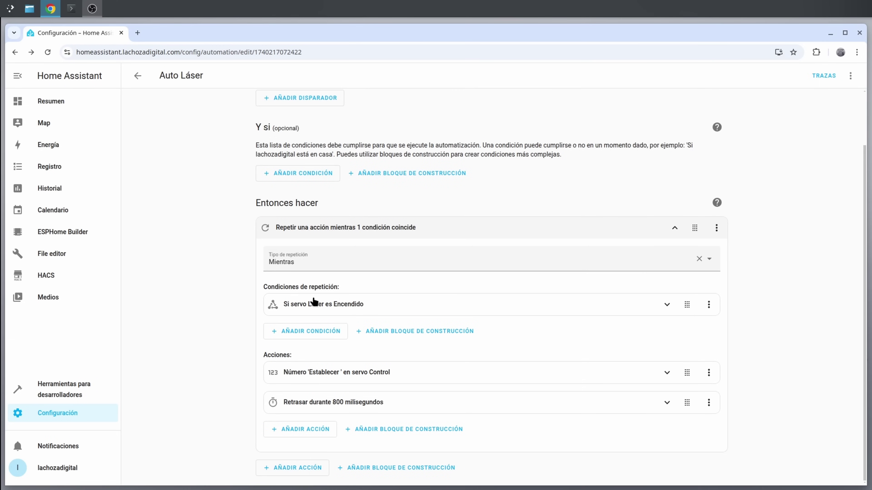